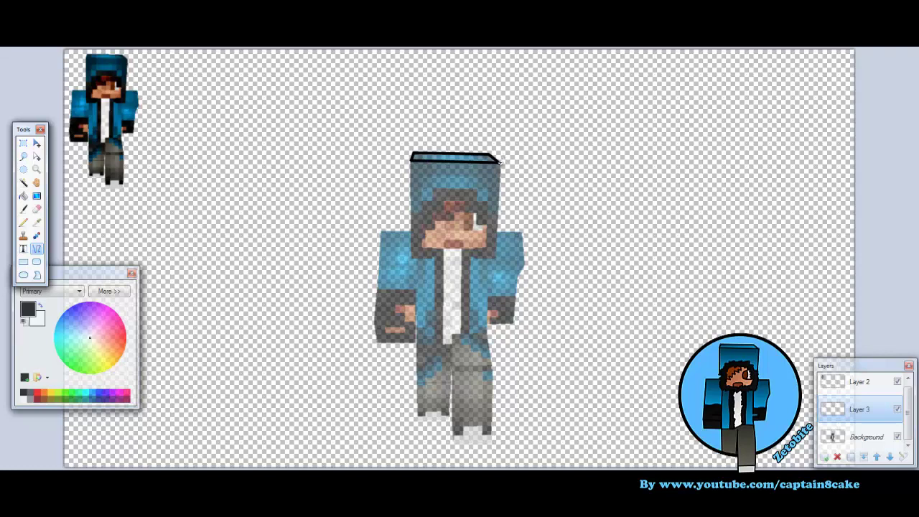
# - Trace the jagged outer and inner edges of the hood's fur trim around the face freehand with the Paintbrush
pyautogui.scroll(3, 648, 191)
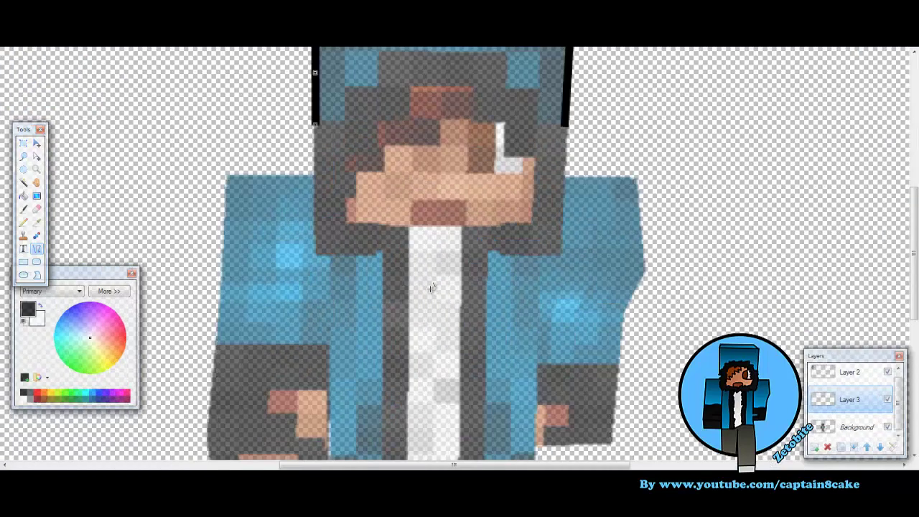
pyautogui.scroll(-1, 460, 215)
pyautogui.press('b')
pyautogui.moveTo(323, 255)
pyautogui.mouseDown()
pyautogui.moveTo(391, 200)
pyautogui.moveTo(536, 238)
pyautogui.moveTo(319, 304)
pyautogui.moveTo(321, 382)
pyautogui.moveTo(395, 394)
pyautogui.moveTo(328, 379)
pyautogui.moveTo(456, 385)
pyautogui.moveTo(565, 285)
pyautogui.mouseUp()
pyautogui.hotkey('ctrl', 'z')
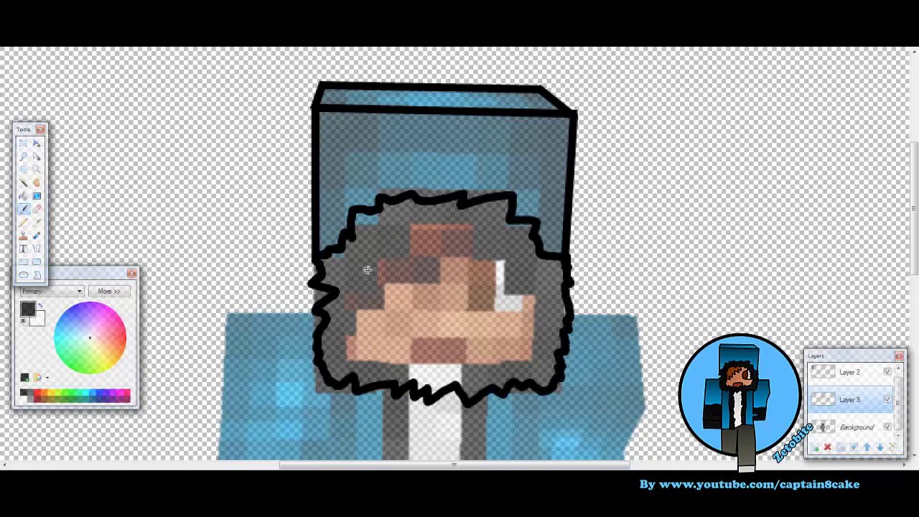
pyautogui.moveTo(367, 269)
pyautogui.mouseDown()
pyautogui.moveTo(390, 232)
pyautogui.moveTo(479, 239)
pyautogui.moveTo(523, 308)
pyautogui.moveTo(496, 360)
pyautogui.moveTo(406, 364)
pyautogui.moveTo(361, 281)
pyautogui.mouseUp()
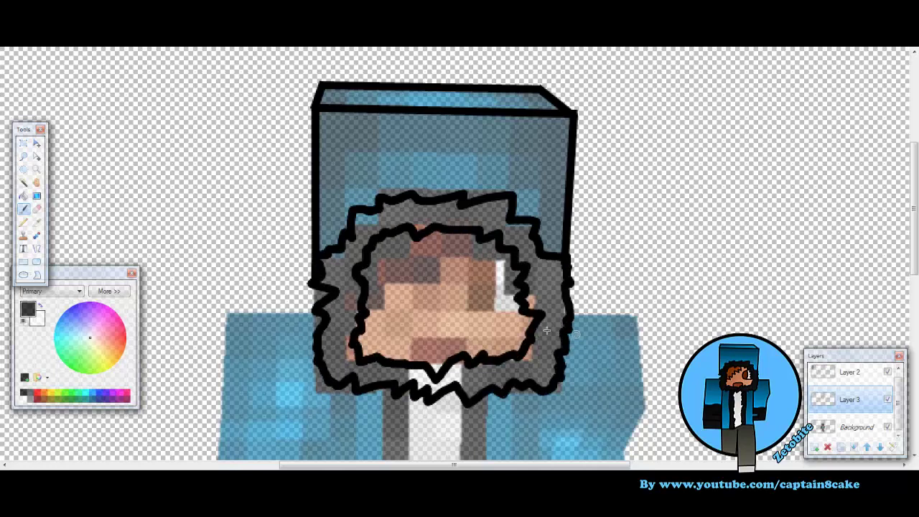
# - Raise the Background layer's opacity so the reference skin is less faded, and make Layer 3 active again
pyautogui.doubleClick(857, 427)
pyautogui.click(490, 285)
pyautogui.click(839, 402)
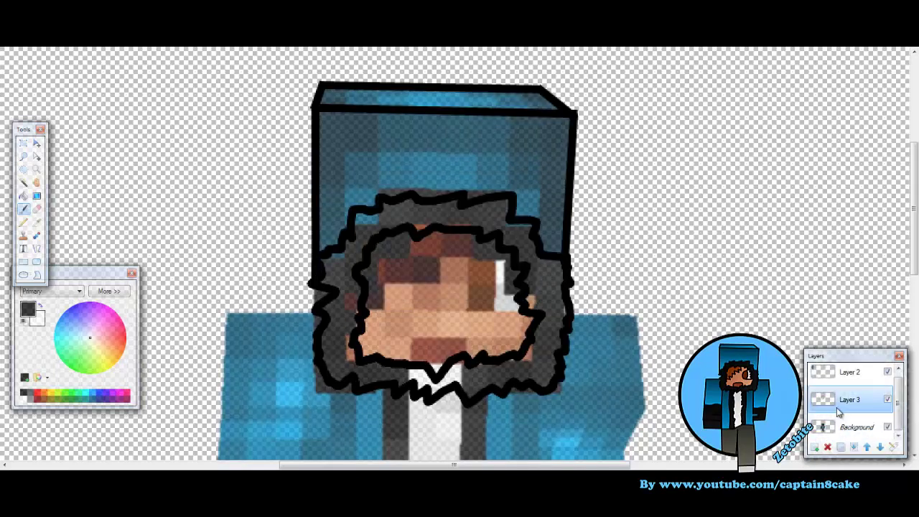
# - Trace the zigzag hair fringe, the mouth and the eye inside the fur trim with the Line/Curve tool
pyautogui.press('o')
pyautogui.moveTo(388, 320)
pyautogui.mouseDown()
pyautogui.moveTo(420, 284)
pyautogui.moveTo(410, 259)
pyautogui.moveTo(444, 269)
pyautogui.mouseUp()
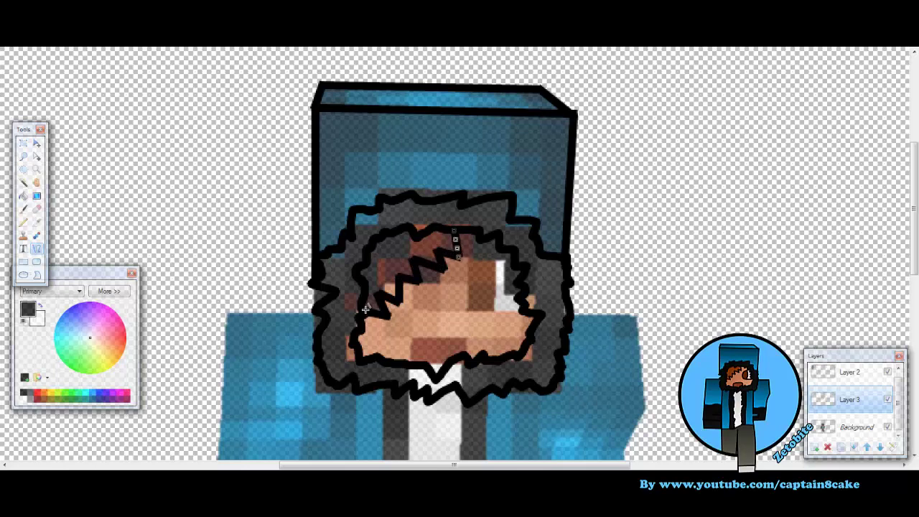
pyautogui.moveTo(454, 339)
pyautogui.mouseDown()
pyautogui.moveTo(471, 355)
pyautogui.moveTo(431, 336)
pyautogui.mouseUp()
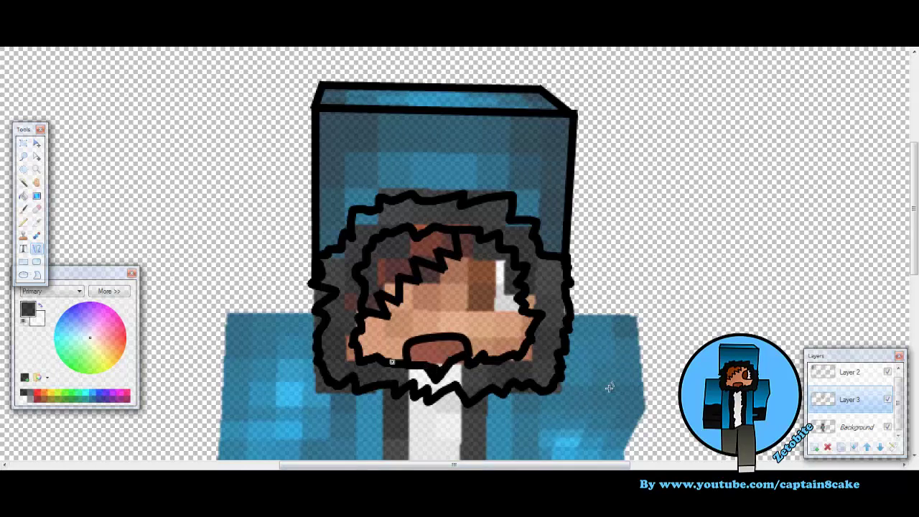
pyautogui.scroll(2, 609, 388)
pyautogui.moveTo(502, 319)
pyautogui.mouseDown()
pyautogui.moveTo(468, 351)
pyautogui.moveTo(532, 381)
pyautogui.moveTo(494, 382)
pyautogui.moveTo(497, 332)
pyautogui.moveTo(496, 376)
pyautogui.mouseUp()
# - Outline the arm on the figure's right-hand side with lines, following its shoulder, bent outer edge, inner edge and bottom
pyautogui.scroll(-6, 502, 407)
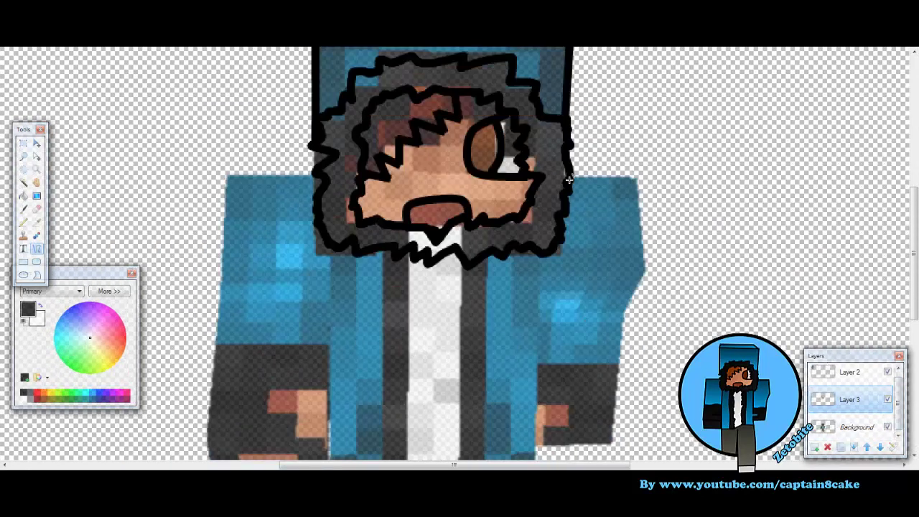
pyautogui.moveTo(568, 179); pyautogui.dragTo(643, 258)
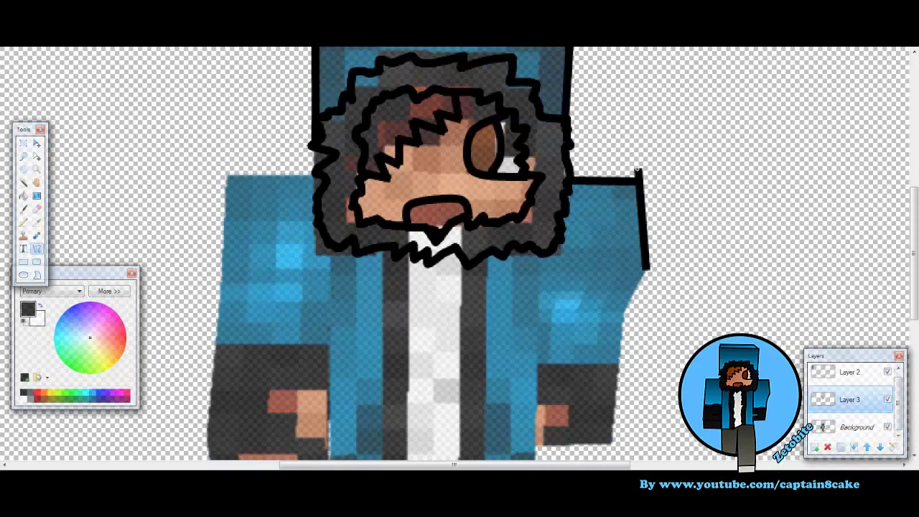
pyautogui.scroll(-2, 653, 259)
pyautogui.moveTo(614, 373); pyautogui.dragTo(645, 197)
pyautogui.moveTo(637, 244); pyautogui.dragTo(626, 245)
pyautogui.moveTo(540, 183); pyautogui.dragTo(535, 377)
pyautogui.moveTo(534, 377); pyautogui.dragTo(615, 374)
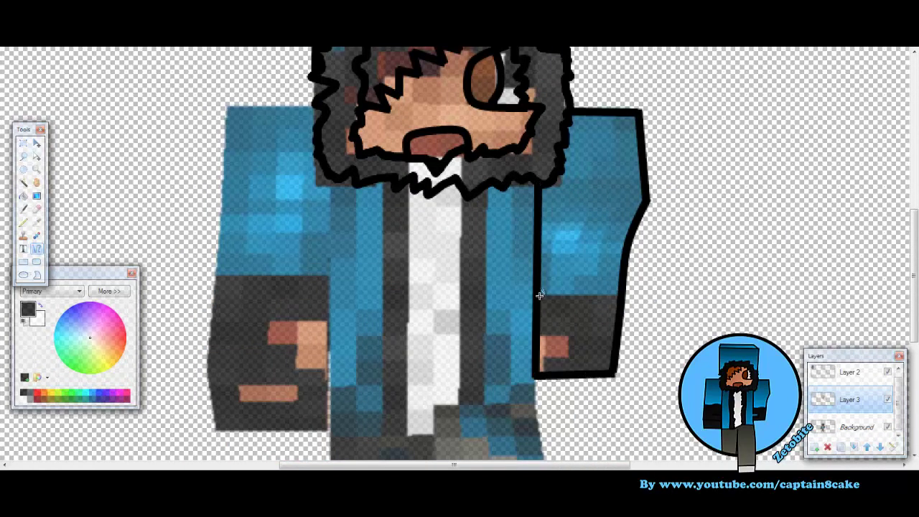
# - Draw a wavy cuff line and the hand outline on the right-hand arm, erasing the surplus lines at the hand
pyautogui.moveTo(539, 295)
pyautogui.mouseDown()
pyautogui.moveTo(615, 293)
pyautogui.moveTo(565, 295)
pyautogui.mouseUp()
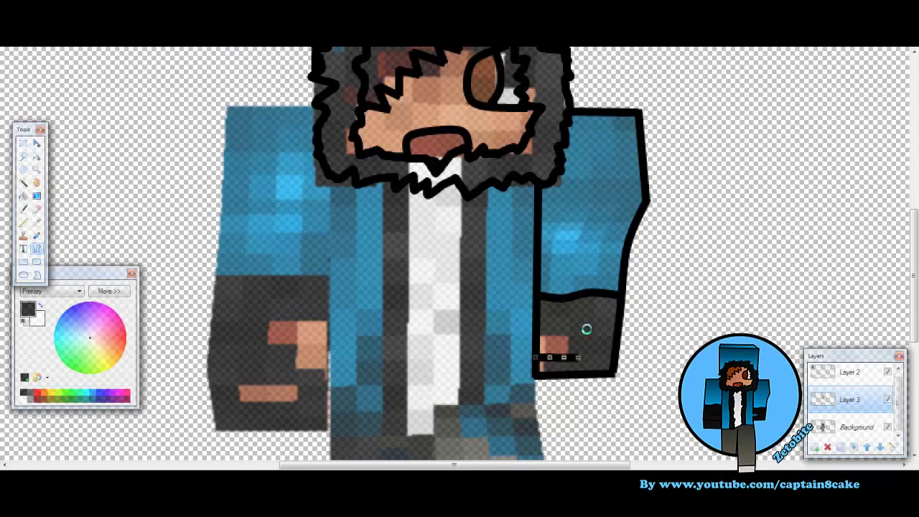
pyautogui.moveTo(537, 334); pyautogui.dragTo(576, 334)
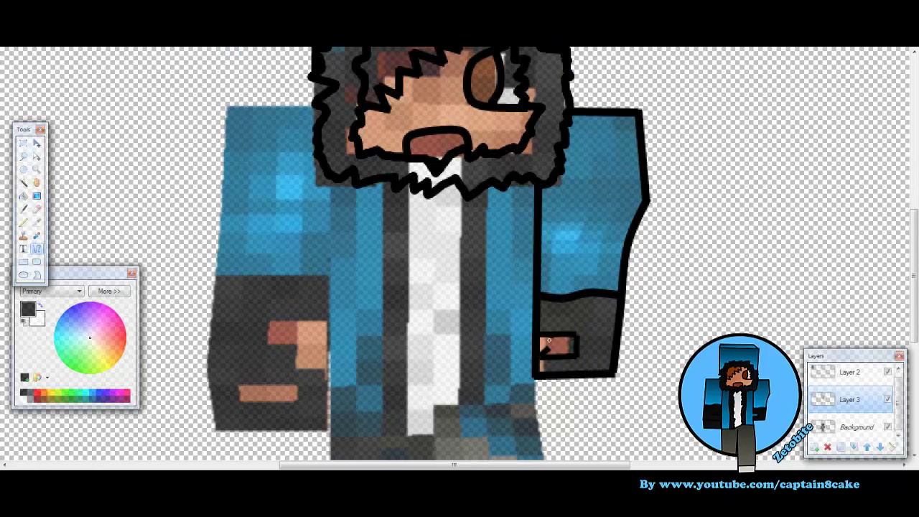
pyautogui.click(887, 426)
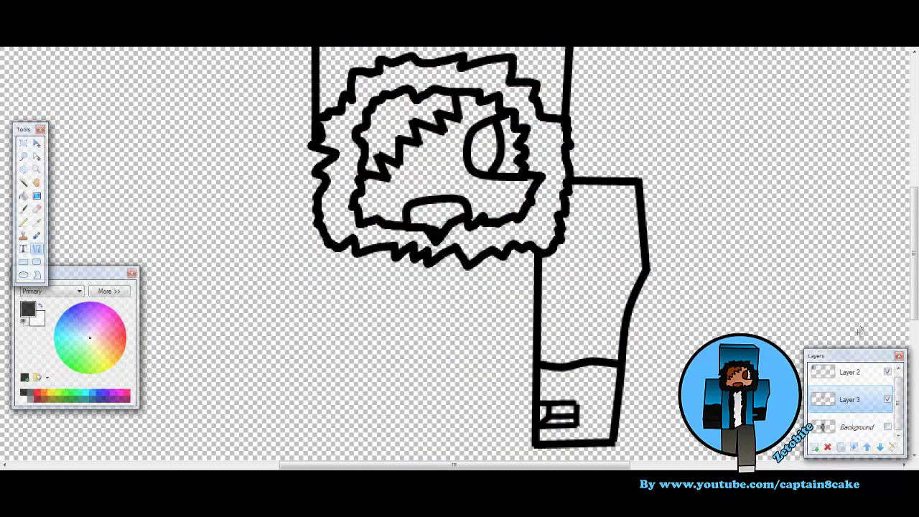
pyautogui.click(887, 426)
pyautogui.press('e')
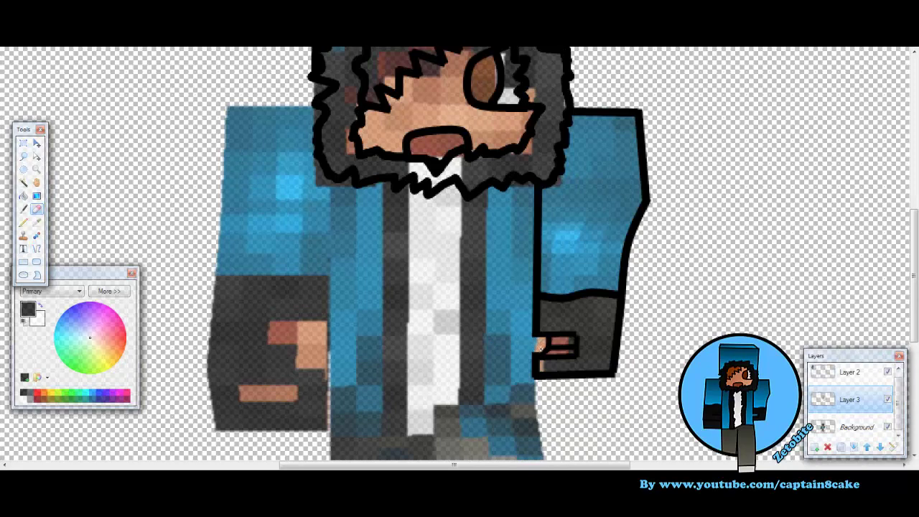
pyautogui.press('o')
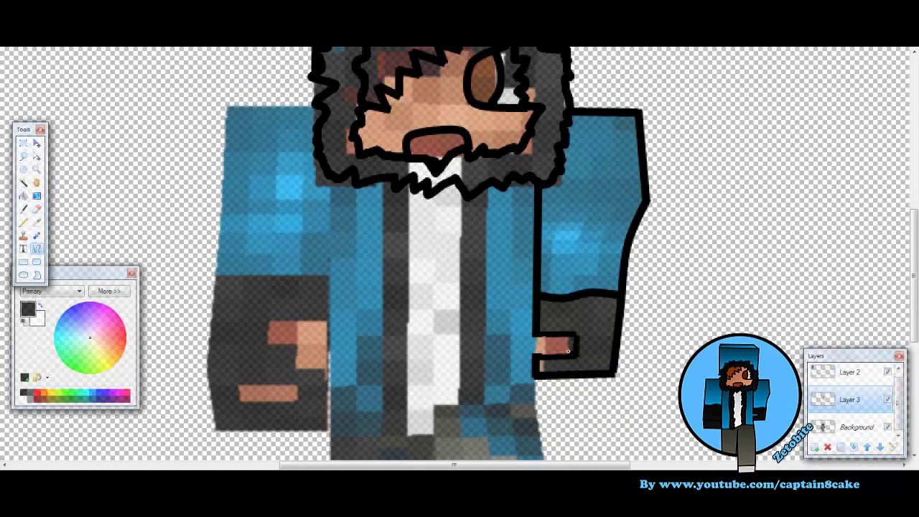
pyautogui.click(887, 427)
pyautogui.click(887, 427)
# - Outline the arm on the figure's left-hand side, including its lower block, along the edges of the reference
pyautogui.scroll(-2, 388, 326)
pyautogui.scroll(2, 388, 326)
pyautogui.moveTo(383, 182); pyautogui.dragTo(384, 223)
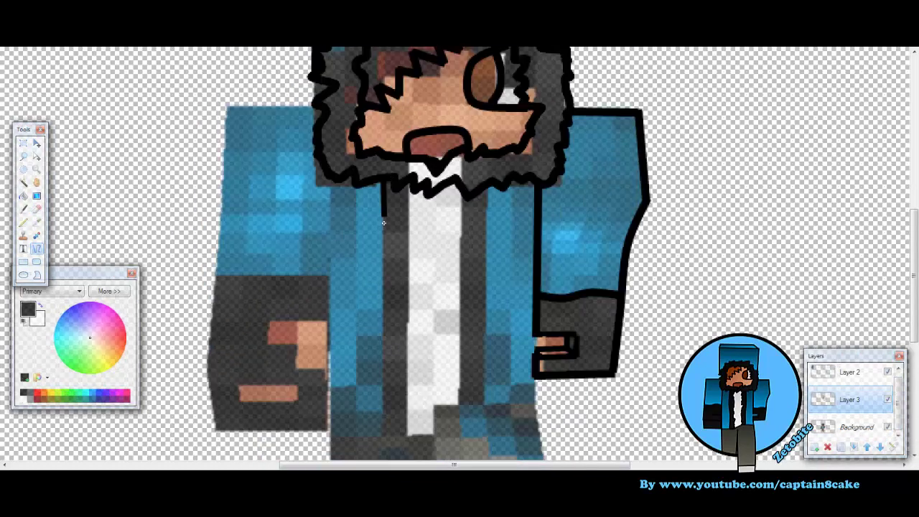
pyautogui.hotkey('ctrl', 'z')
pyautogui.moveTo(321, 106); pyautogui.dragTo(227, 104)
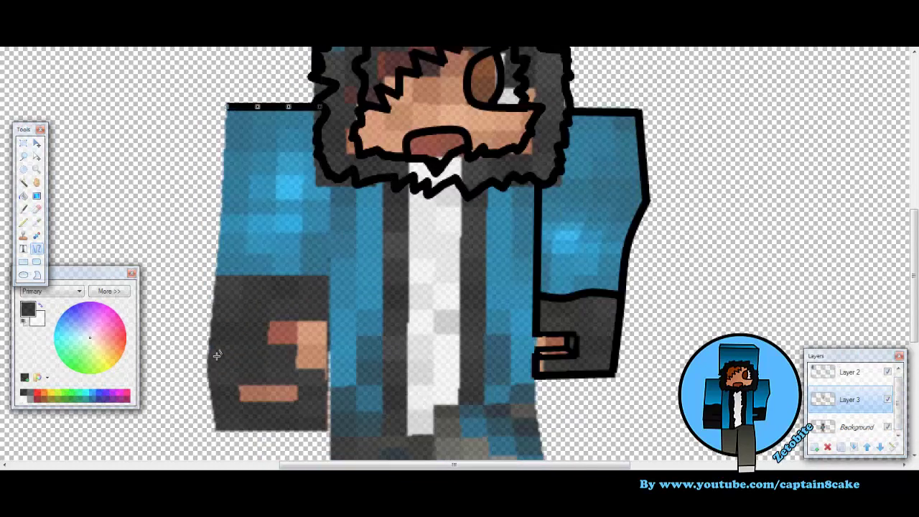
pyautogui.moveTo(208, 374); pyautogui.dragTo(227, 104)
pyautogui.moveTo(327, 377)
pyautogui.mouseDown()
pyautogui.moveTo(208, 375)
pyautogui.moveTo(210, 431)
pyautogui.moveTo(328, 433)
pyautogui.moveTo(329, 179)
pyautogui.mouseUp()
# - Trace the hand on the left-hand arm and clean up the arm edge where the hand opens
pyautogui.moveTo(326, 322); pyautogui.dragTo(267, 322)
pyautogui.moveTo(267, 322)
pyautogui.mouseDown()
pyautogui.moveTo(267, 344)
pyautogui.moveTo(296, 344)
pyautogui.moveTo(273, 335)
pyautogui.mouseUp()
pyautogui.press('e')
pyautogui.press('o')
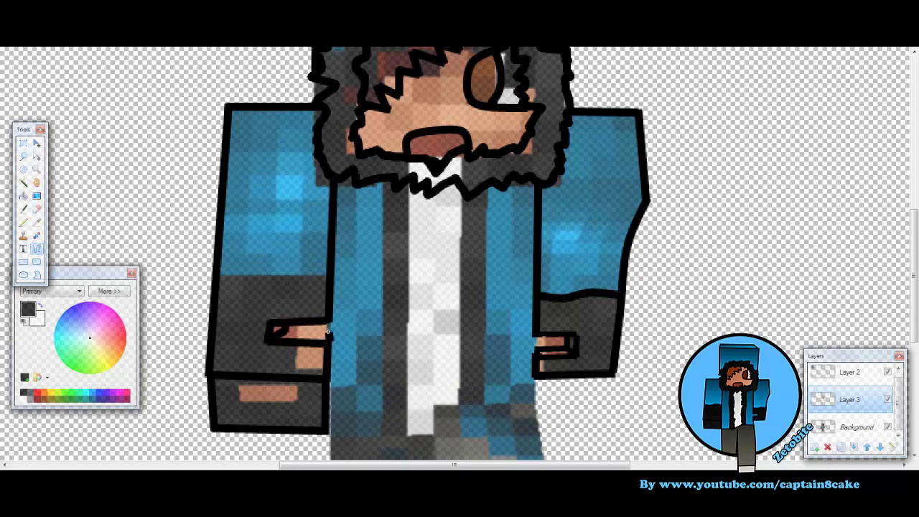
pyautogui.moveTo(330, 347); pyautogui.dragTo(329, 335)
# - Draw the jacket's two curved trim lines and the jagged fur edges on both sides of the white shirt
pyautogui.scroll(-3, 390, 415)
pyautogui.scroll(2, 404, 452)
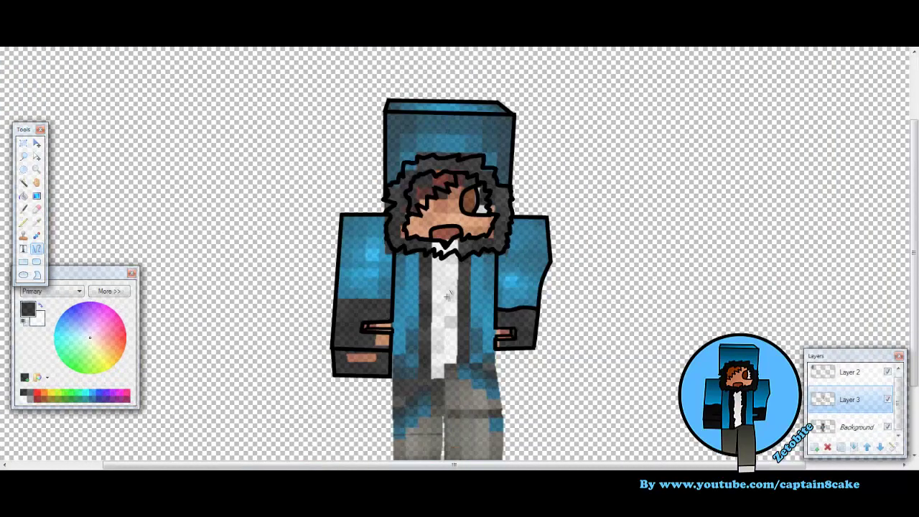
pyautogui.scroll(2, 448, 297)
pyautogui.moveTo(489, 188); pyautogui.dragTo(488, 406)
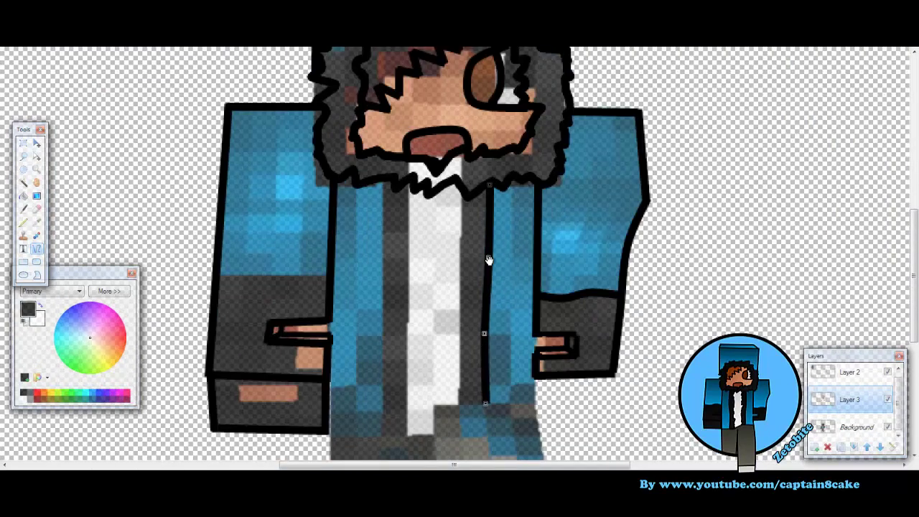
pyautogui.moveTo(382, 180); pyautogui.dragTo(380, 435)
pyautogui.press('b')
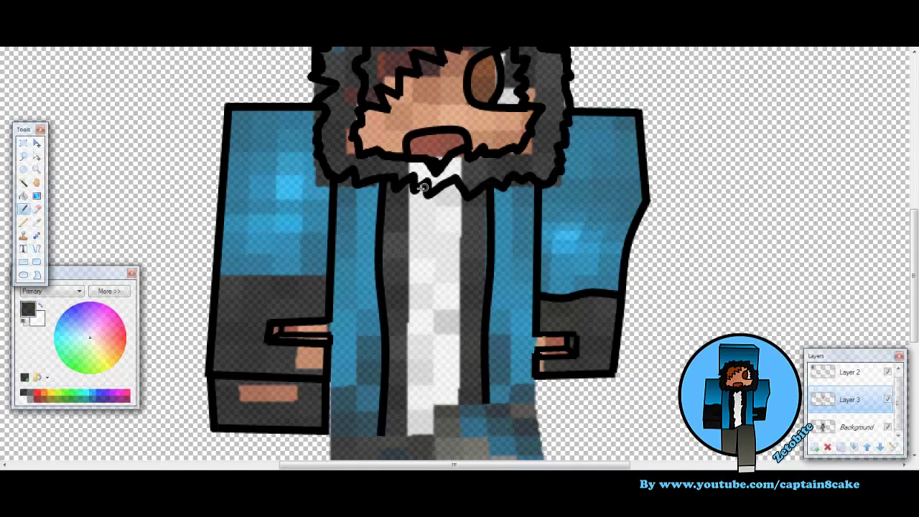
pyautogui.moveTo(415, 185)
pyautogui.mouseDown()
pyautogui.moveTo(408, 226)
pyautogui.moveTo(402, 303)
pyautogui.moveTo(409, 430)
pyautogui.mouseUp()
pyautogui.moveTo(469, 189); pyautogui.dragTo(460, 403)
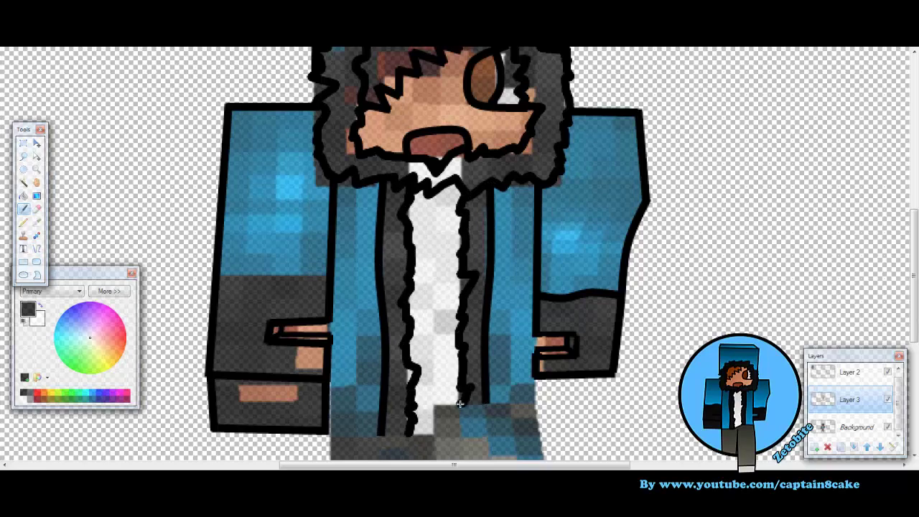
# - Outline the shorter left-hand leg below the jacket, including the dividing line between the legs
pyautogui.scroll(-3, 383, 433)
pyautogui.scroll(2, 359, 323)
pyautogui.scroll(-2, 359, 287)
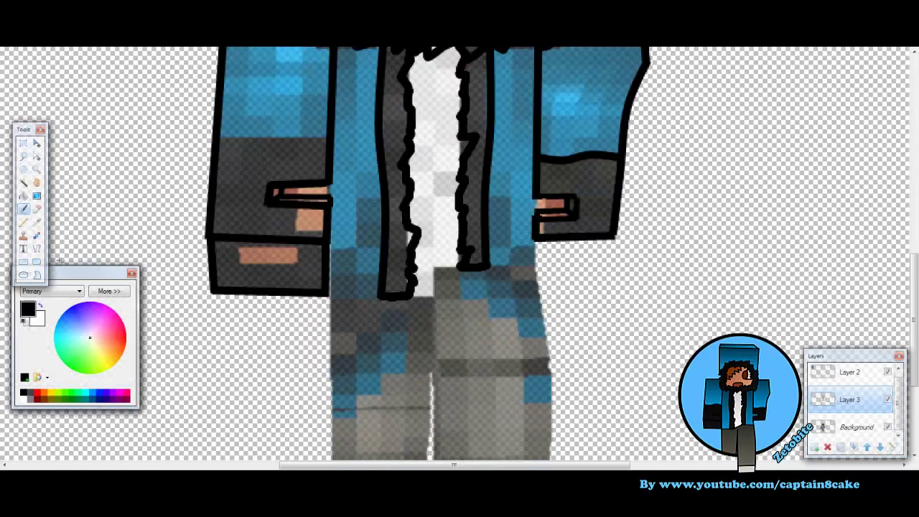
pyautogui.press('o')
pyautogui.scroll(-3, 327, 207)
pyautogui.moveTo(331, 159)
pyautogui.mouseDown()
pyautogui.moveTo(332, 381)
pyautogui.moveTo(424, 380)
pyautogui.mouseUp()
pyautogui.moveTo(435, 162)
pyautogui.mouseDown()
pyautogui.moveTo(416, 379)
pyautogui.moveTo(427, 381)
pyautogui.mouseUp()
# - Outline the longer right-hand leg and draw the lines separating trousers from shoes on both legs
pyautogui.moveTo(535, 98); pyautogui.dragTo(547, 447)
pyautogui.moveTo(545, 216); pyautogui.dragTo(549, 214)
pyautogui.moveTo(436, 209); pyautogui.dragTo(437, 448)
pyautogui.moveTo(548, 446); pyautogui.dragTo(436, 447)
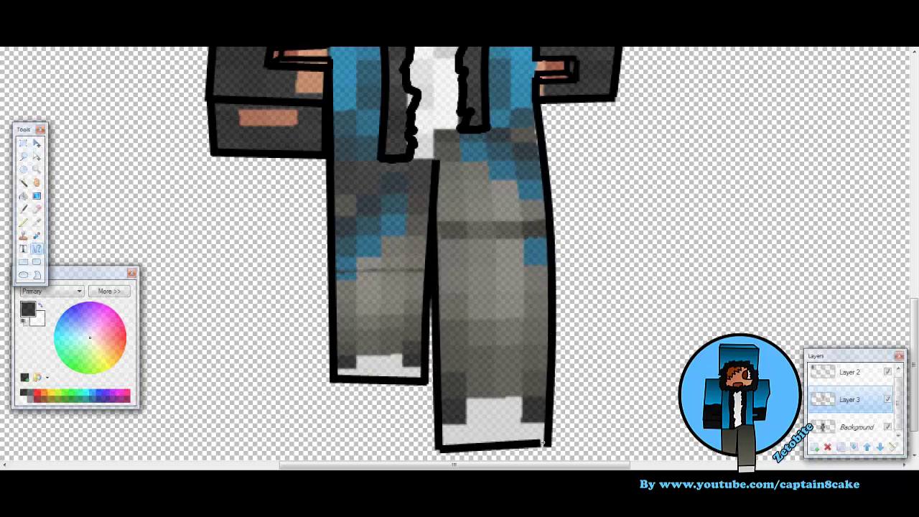
pyautogui.moveTo(441, 397); pyautogui.dragTo(549, 397)
pyautogui.moveTo(333, 353); pyautogui.dragTo(428, 355)
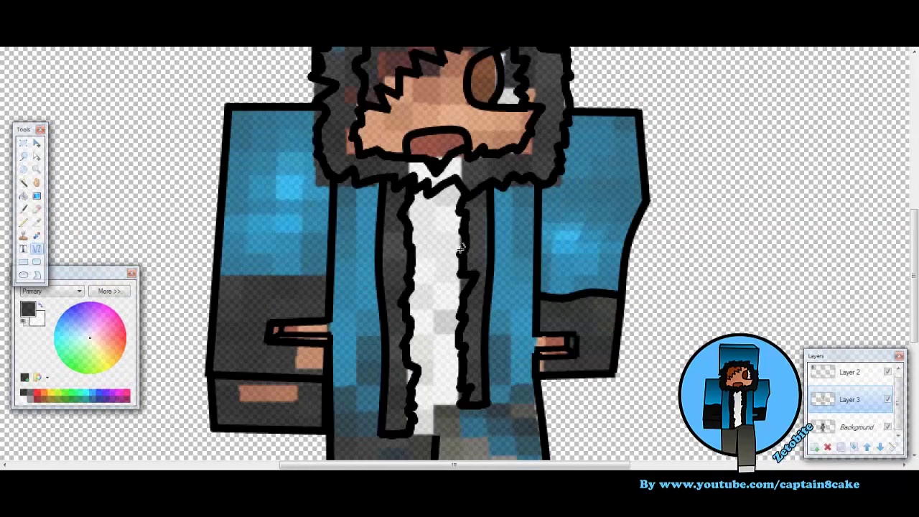
# - Draw a wavy cuff line across the left-hand sleeve and a slanted hem line under the white shirt
pyautogui.moveTo(217, 274); pyautogui.dragTo(328, 278)
pyautogui.moveTo(254, 273); pyautogui.dragTo(253, 279)
pyautogui.scroll(-5, 450, 366)
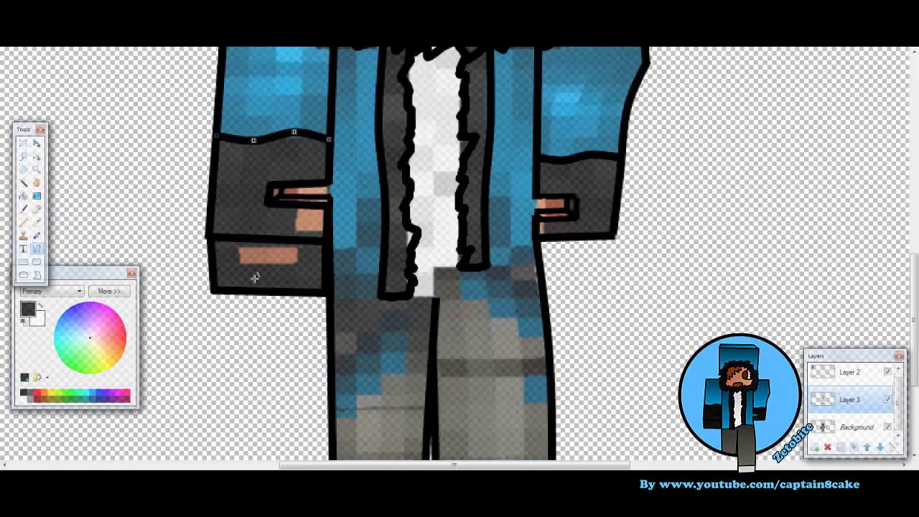
pyautogui.scroll(3, 450, 366)
pyautogui.scroll(-2, 454, 389)
pyautogui.scroll(2, 454, 389)
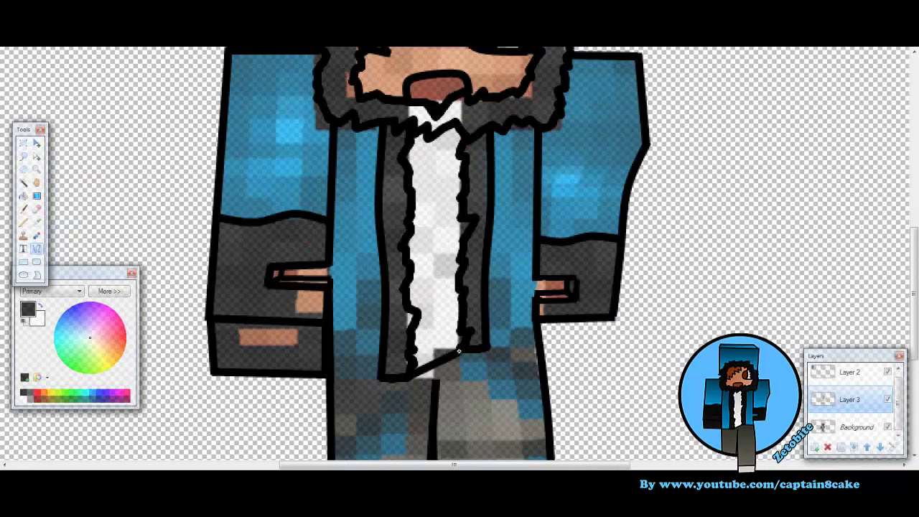
# - Hide the Background layer to check the line art on its own, and show the layer again
pyautogui.scroll(3, 461, 348)
pyautogui.click(888, 426)
pyautogui.scroll(-6, 522, 359)
pyautogui.press('s')
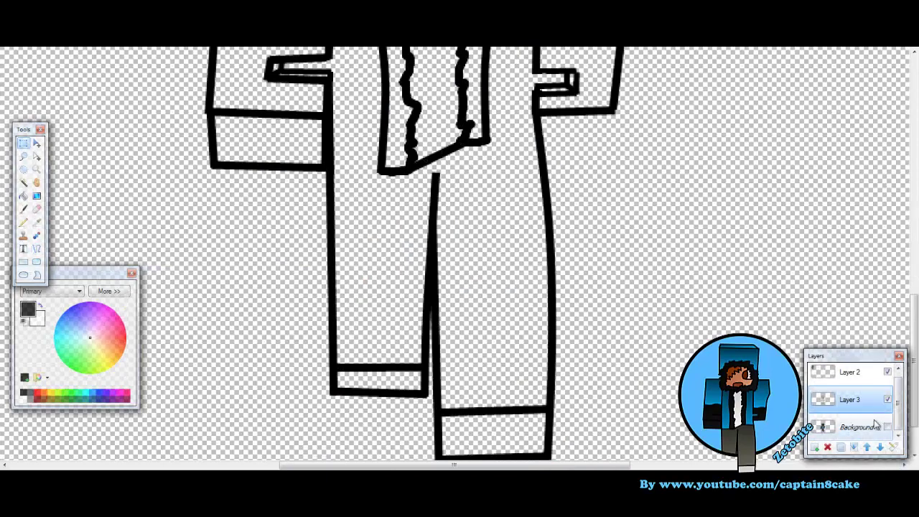
pyautogui.click(887, 426)
pyautogui.click(887, 426)
pyautogui.scroll(-2, 521, 458)
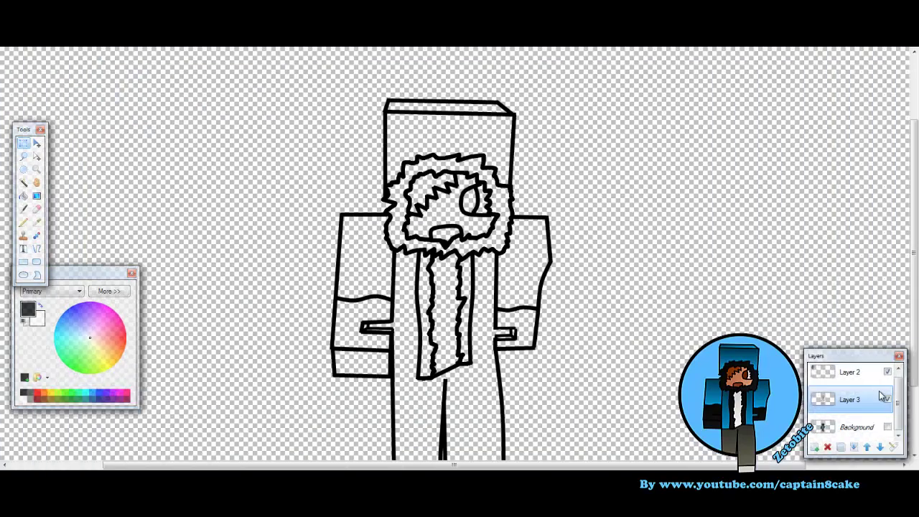
pyautogui.click(887, 427)
# - Sample the shirt's light grey from the small reference figure and colour the shirt area enclosed by Layer 3's outlines
pyautogui.click(815, 447)
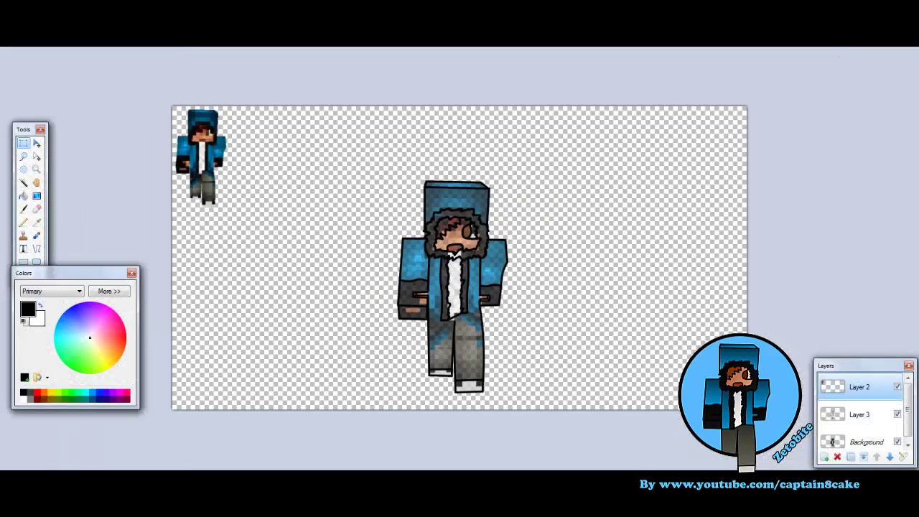
pyautogui.click(37, 222)
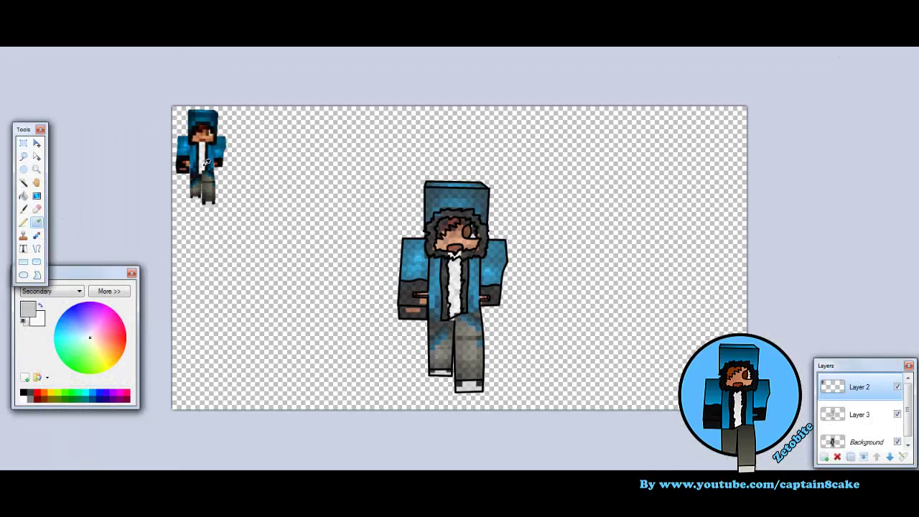
pyautogui.click(854, 415)
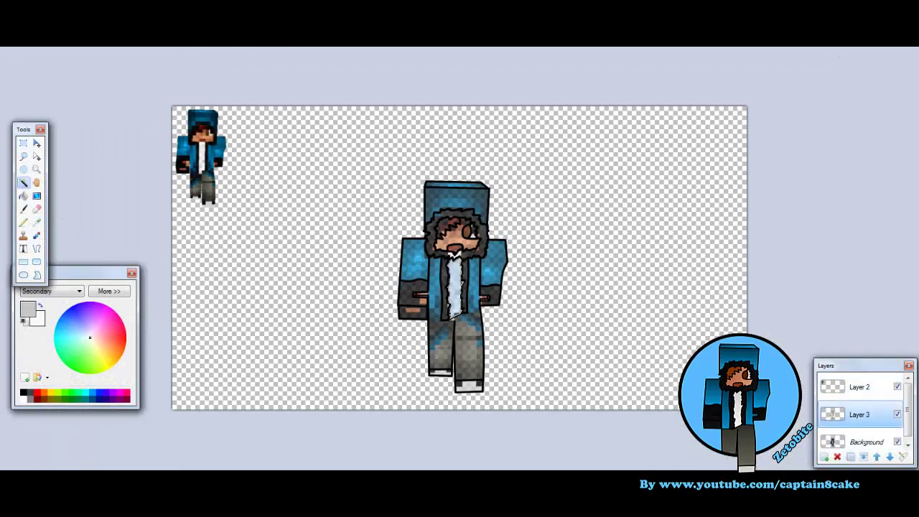
pyautogui.click(840, 386)
pyautogui.press('s')
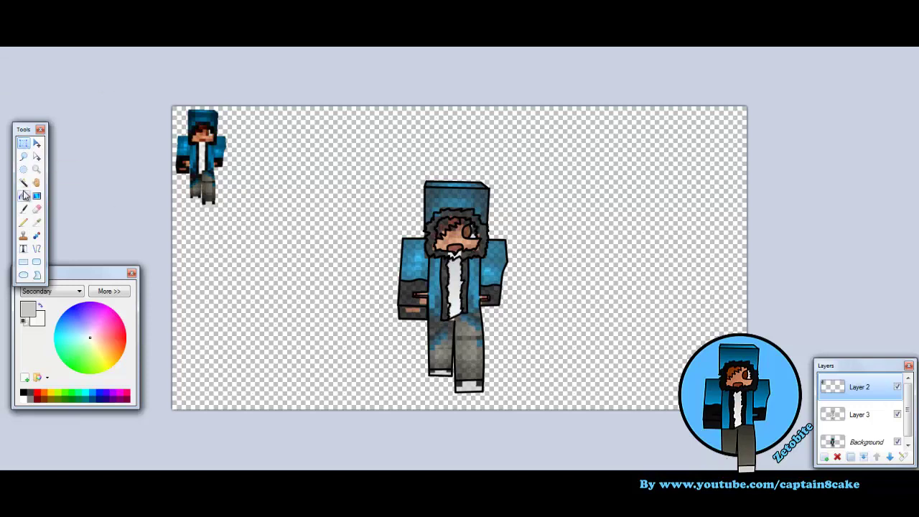
# - Select the front area of the hood with the Magic Wand using the outlines on Layer 3
pyautogui.click(23, 182)
pyautogui.click(458, 195)
pyautogui.click(855, 414)
pyautogui.click(456, 190)
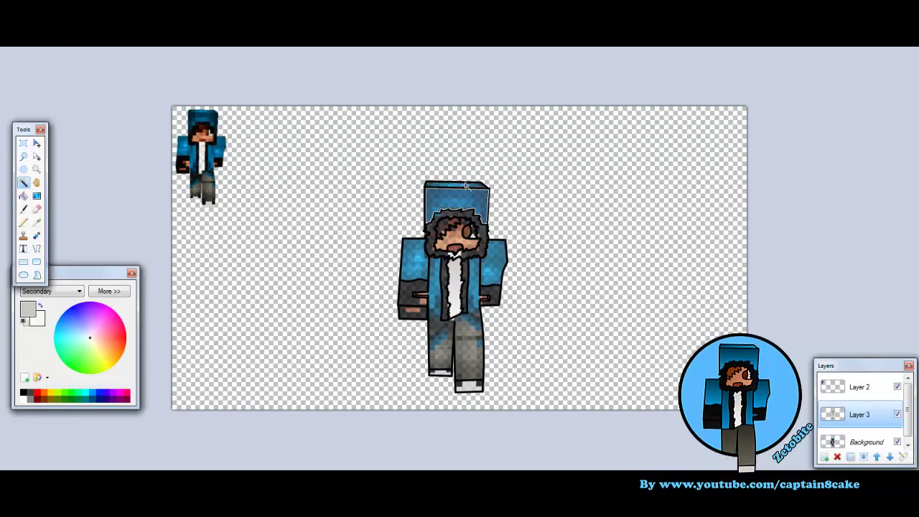
# - Fill the selected hood area on Layer 2 with a gradient of dark and bright blue sampled from the small reference figure
pyautogui.click(36, 221)
pyautogui.click(858, 386)
pyautogui.click(214, 116)
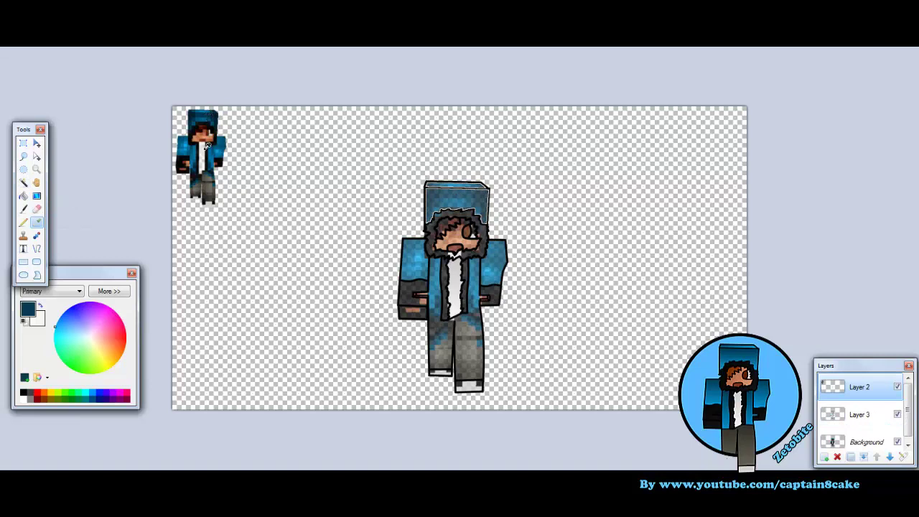
pyautogui.rightClick(208, 148)
pyautogui.press('g')
pyautogui.moveTo(485, 220); pyautogui.dragTo(457, 188)
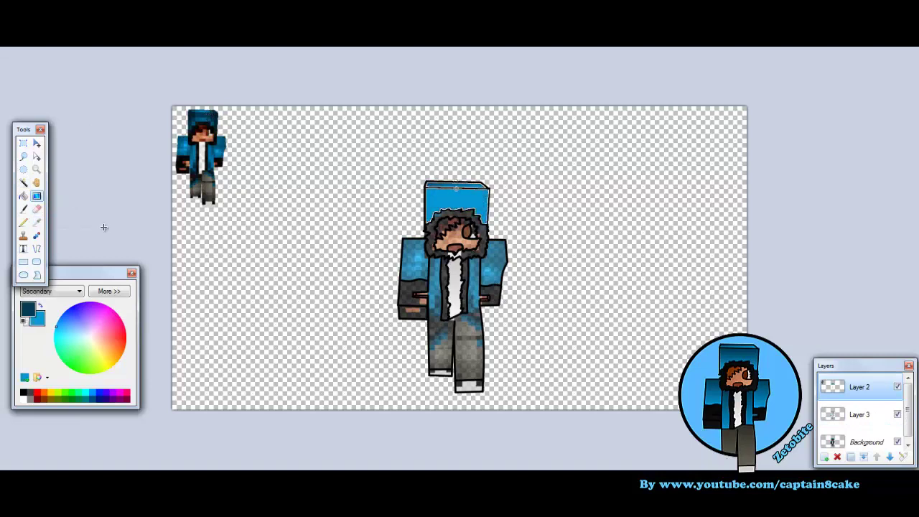
# - Finish the hood's gradient and fill the blue upper parts of both sleeves on Layer 2 with the same dark-to-bright blue gradient
pyautogui.press('s')
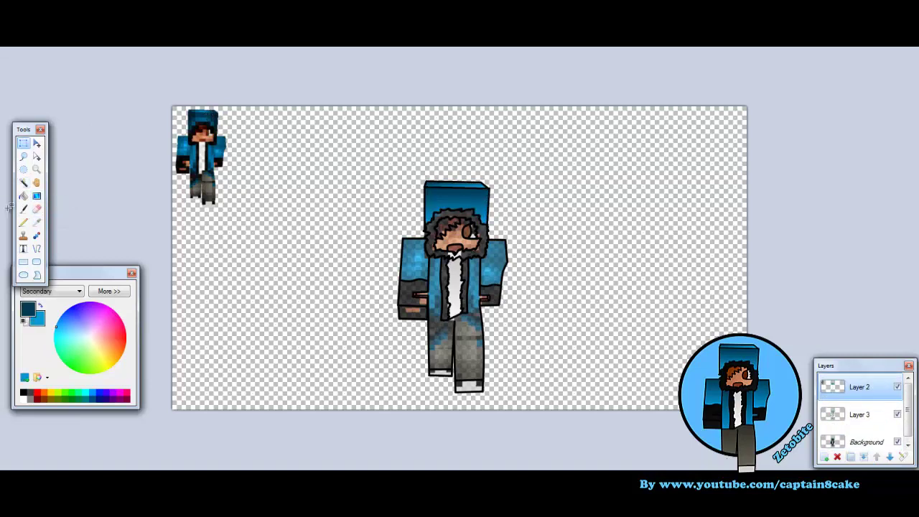
pyautogui.hotkey('ctrl', 'z')
pyautogui.hotkey('ctrl', 'z')
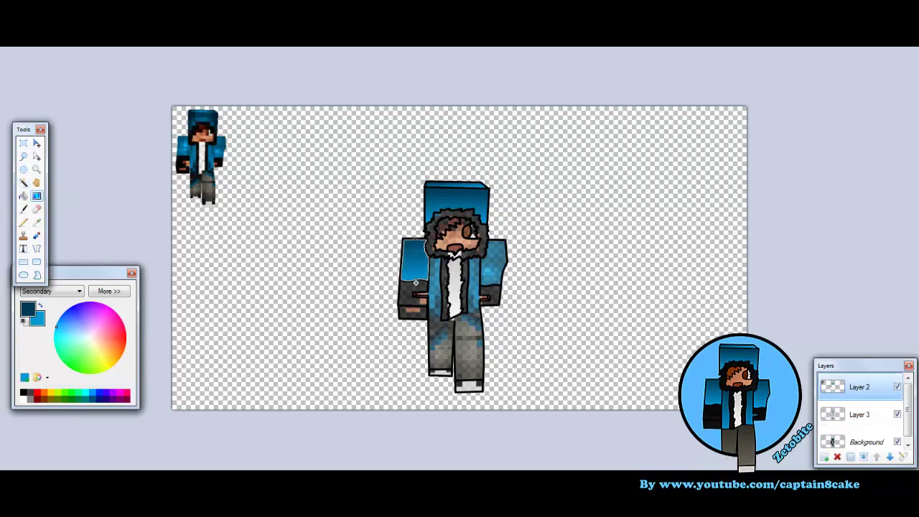
pyautogui.press('s')
pyautogui.click(24, 182)
pyautogui.hotkey('ctrl', 'z')
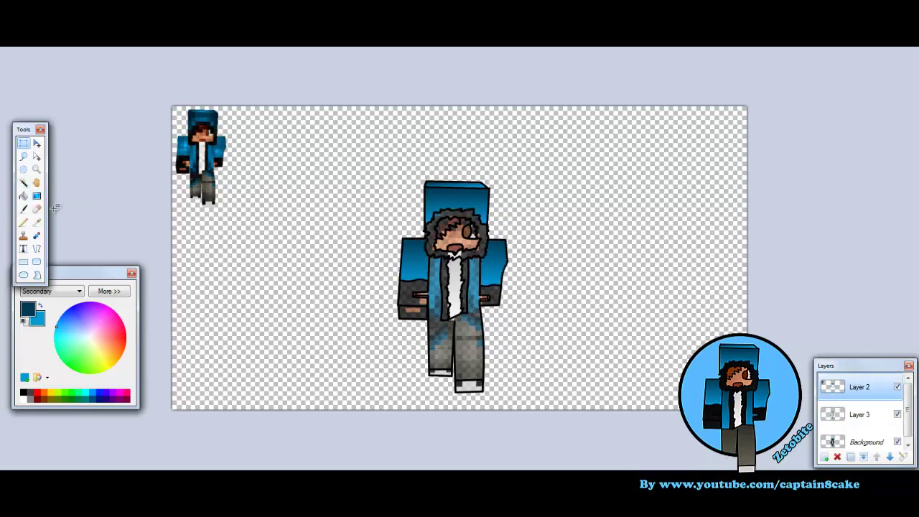
pyautogui.hotkey('ctrl', 'z')
# - Draw a short black line on Layer 3 to close the outline along the jacket's lower edge
pyautogui.press('o')
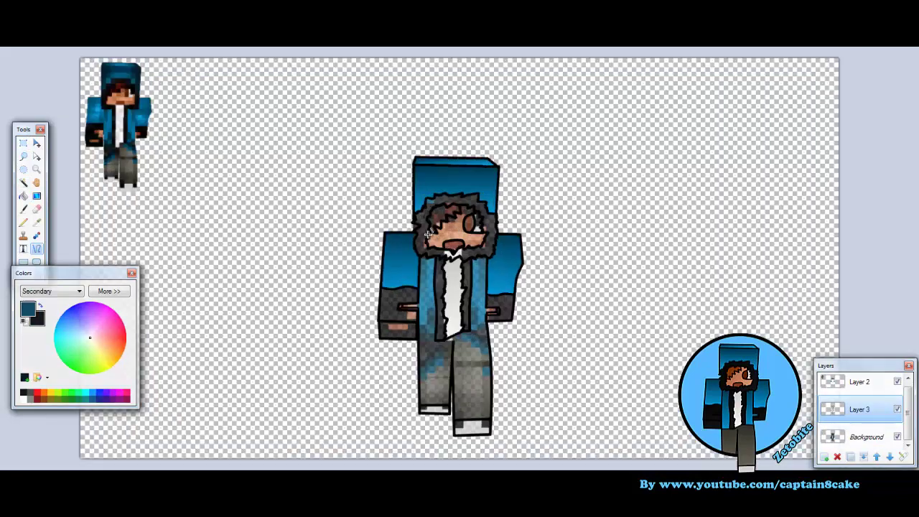
pyautogui.hotkey('ctrl', '+')
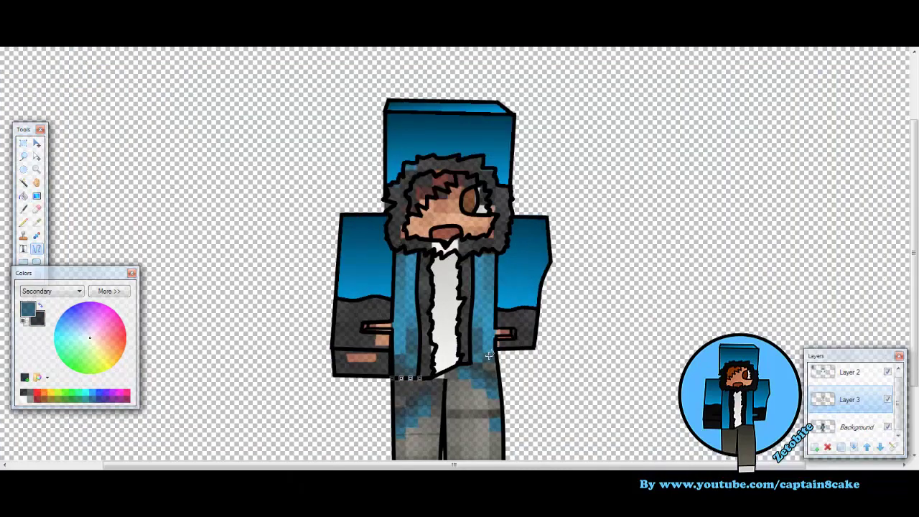
# - Sample the bright blue and select both blue front panels of the jacket with the Magic Wand using Layer 3's outlines
pyautogui.click(37, 221)
pyautogui.click(358, 294)
pyautogui.click(849, 372)
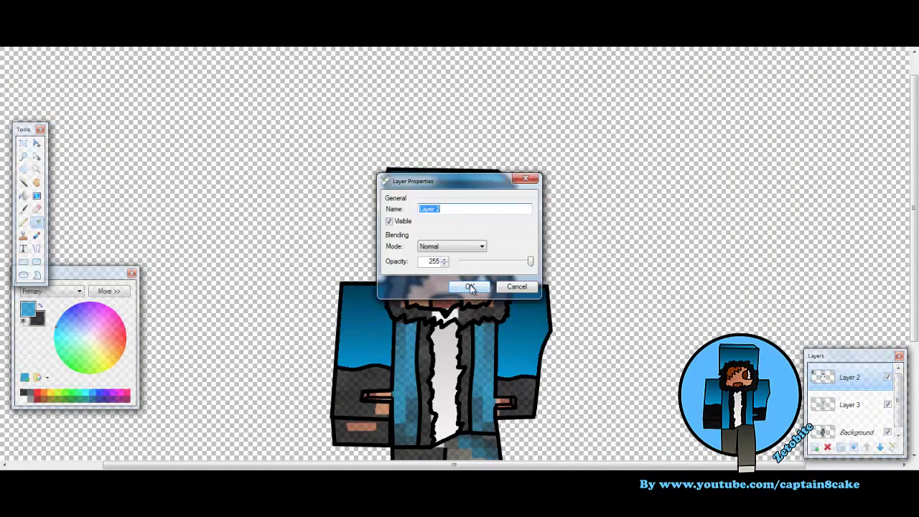
pyautogui.click(481, 285)
pyautogui.click(23, 182)
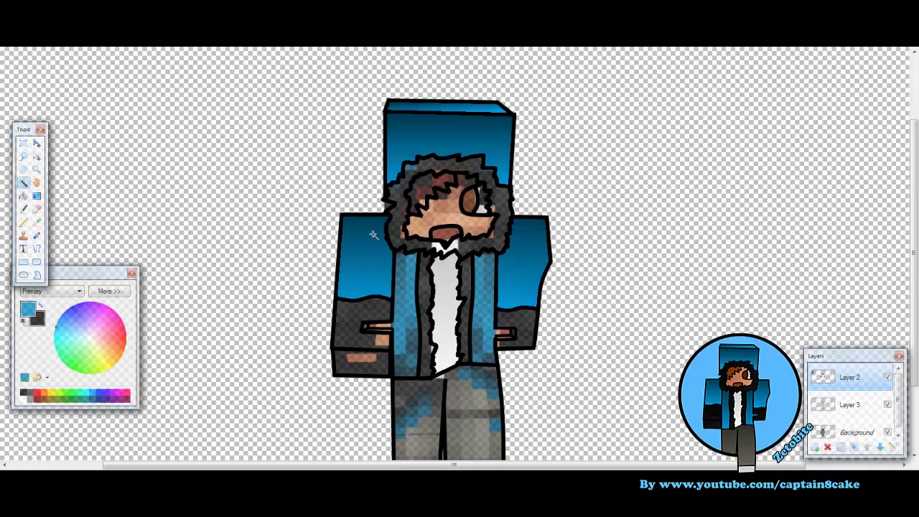
pyautogui.click(849, 404)
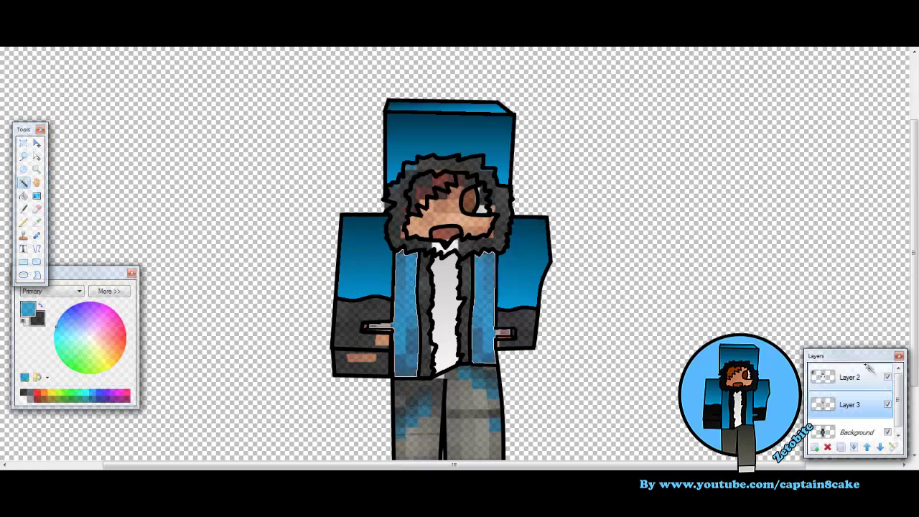
# - Fill the selected jacket panels on Layer 2 with a gradient from dark blue above to bright blue below
pyautogui.moveTo(451, 248); pyautogui.dragTo(452, 244)
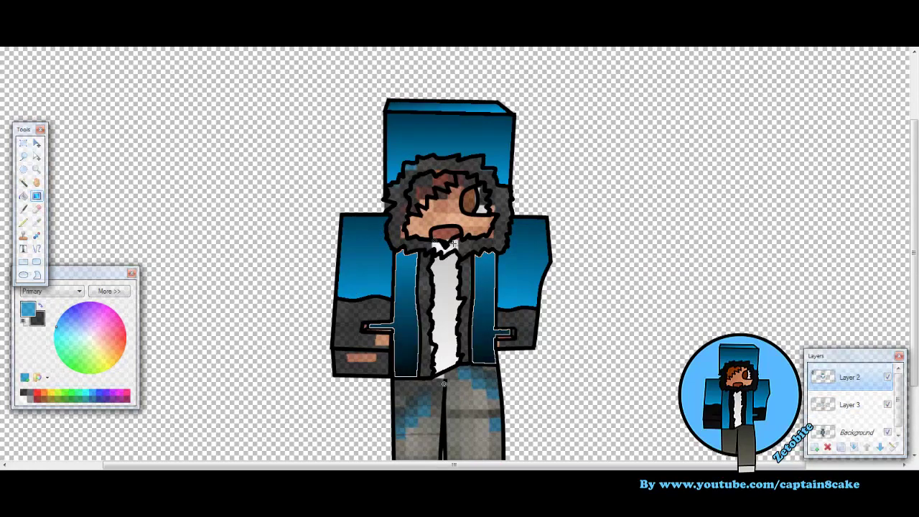
pyautogui.press('x')
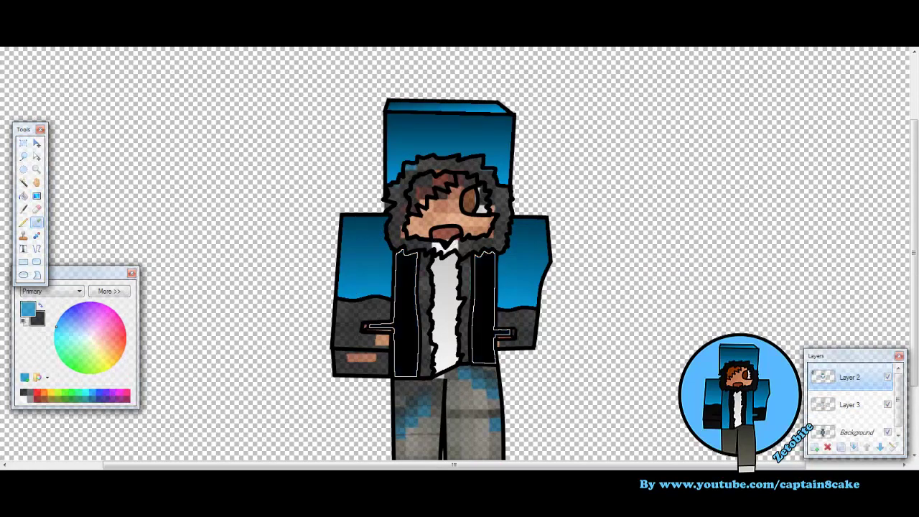
pyautogui.press('k')
pyautogui.press('g')
pyautogui.press('s')
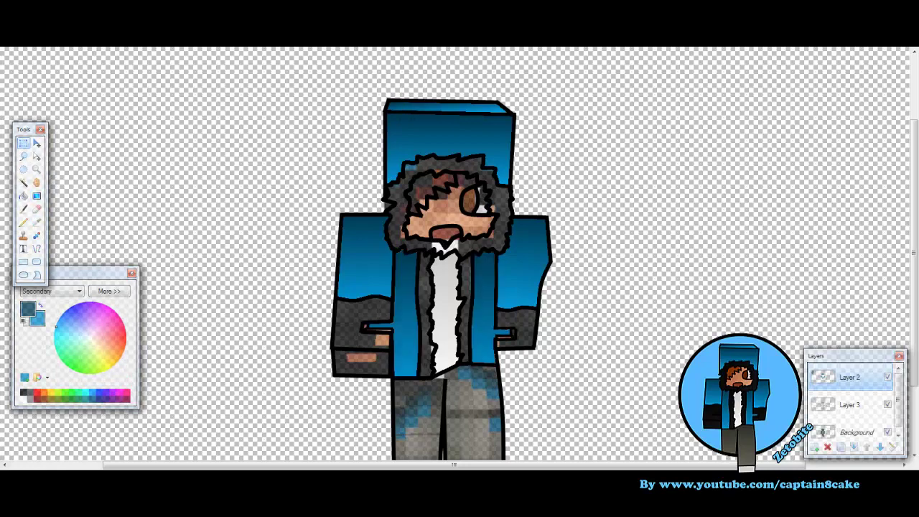
# - Set the primary colour to black for outlining and move Layer 3 above Layer 2
pyautogui.hotkey('ctrl', '+')
pyautogui.hotkey('alt', 'pagedown')
pyautogui.press('o')
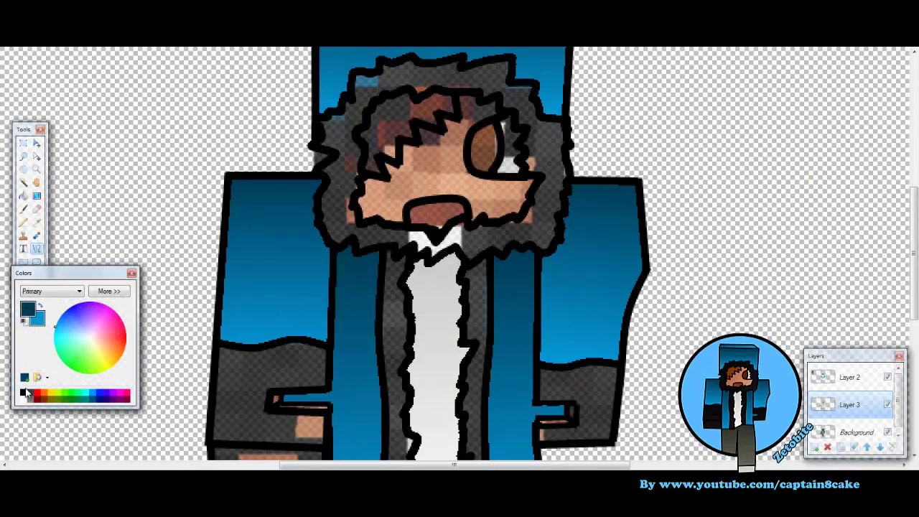
pyautogui.hotkey('alt', 'pageup')
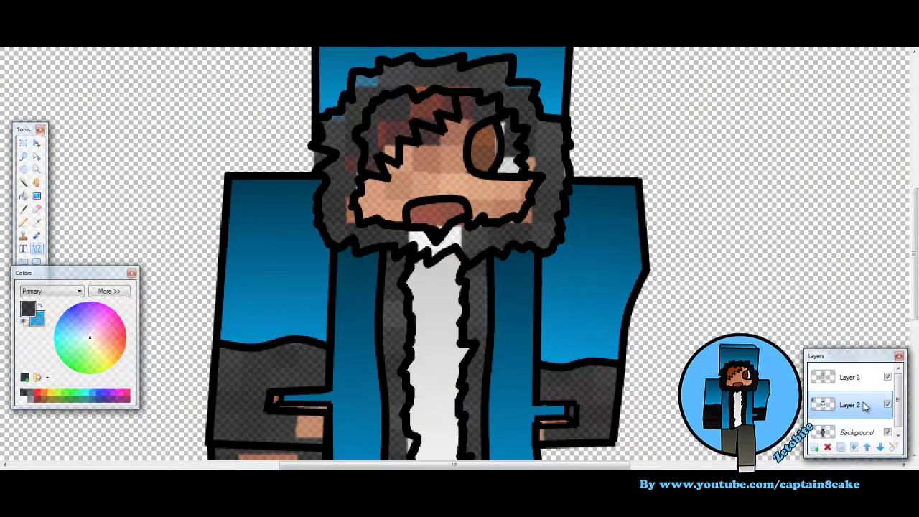
# - Close the outline between the jacket and the hand on Layer 3, and clear the stray blue from that hand on Layer 2
pyautogui.hotkey('ctrl', 'pagedown')
pyautogui.press('Return')
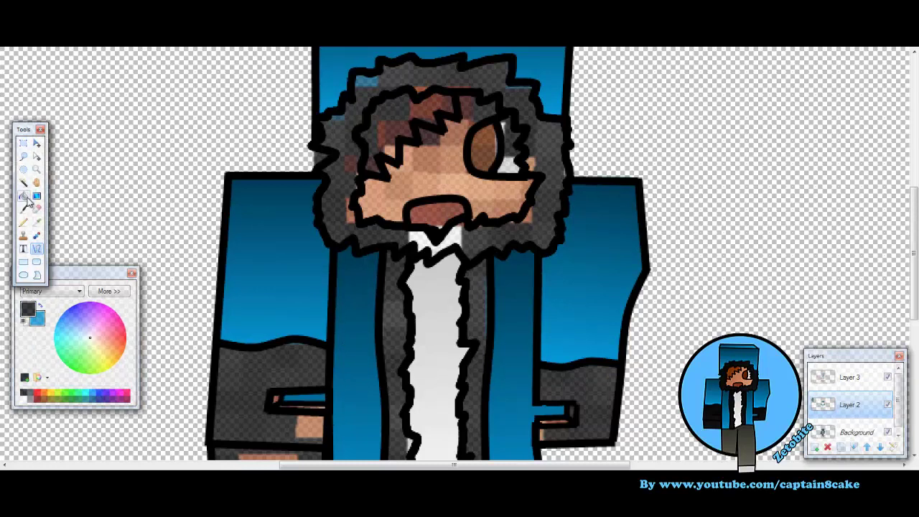
pyautogui.hotkey('alt', 'pageup')
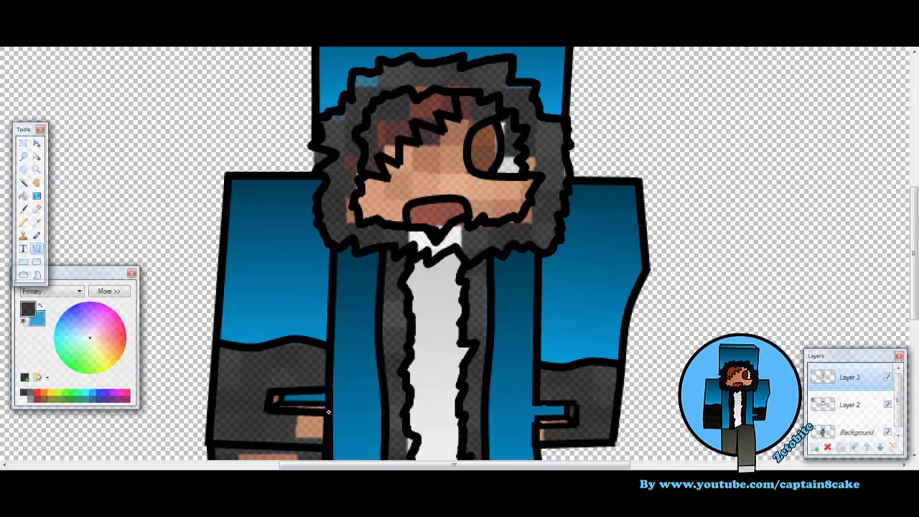
pyautogui.hotkey('alt', 'pagedown')
pyautogui.press('s')
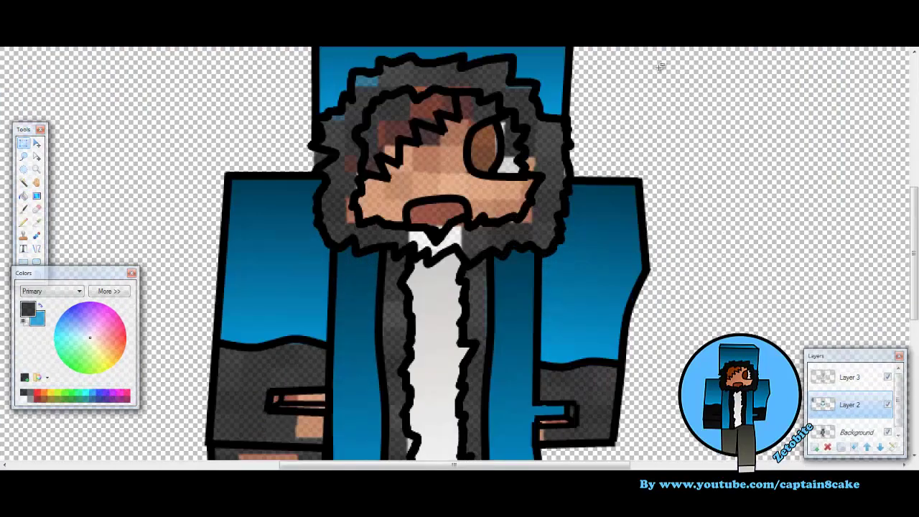
# - Sample near-black tones as the primary and secondary colours for the dark parts of the jacket
pyautogui.press('k')
pyautogui.rightClick(242, 375)
pyautogui.scroll(5, 561, 434)
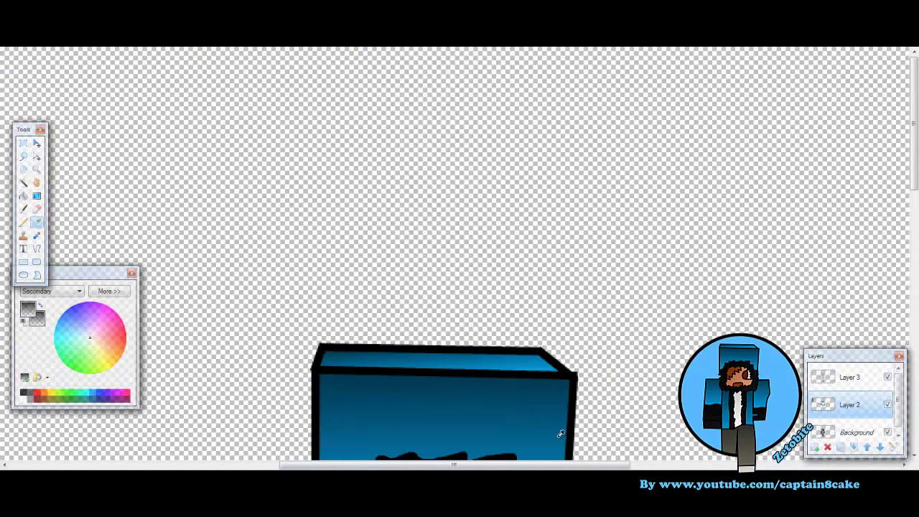
pyautogui.scroll(-2, 560, 433)
pyautogui.click(140, 196)
pyautogui.rightClick(140, 196)
pyautogui.scroll(2, 318, 231)
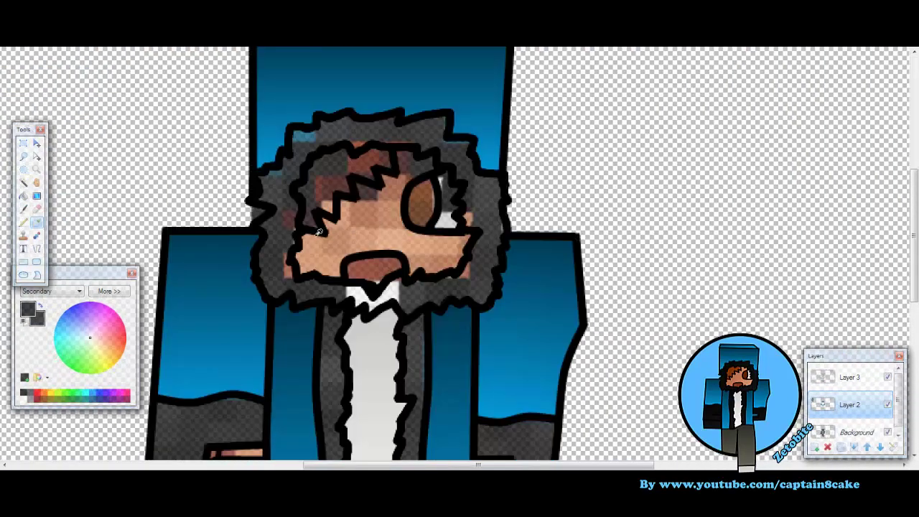
# - Try filling the fur trim around the face with the sampled near-black, and undo the fill
pyautogui.press('s')
pyautogui.click(318, 232)
pyautogui.press('BackSpace')
pyautogui.press('s')
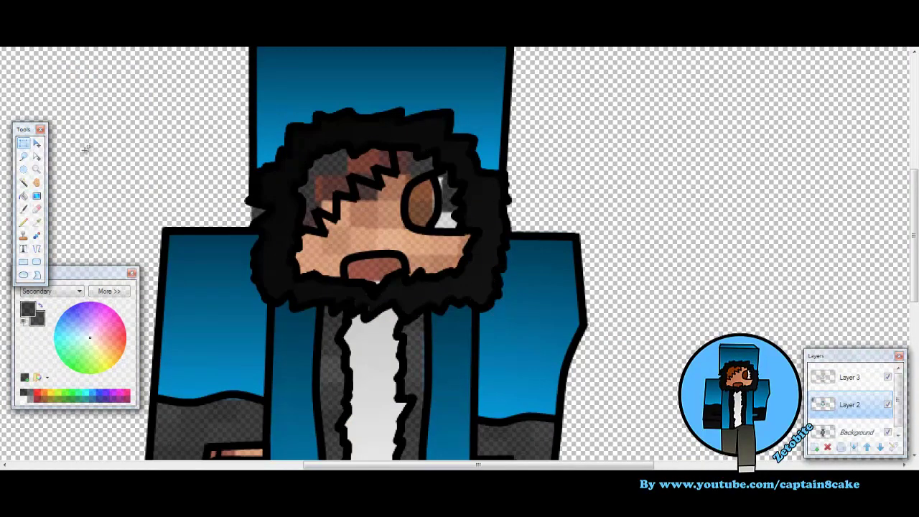
pyautogui.scroll(2, 85, 149)
pyautogui.hotkey('ctrl', 'z')
pyautogui.press('s')
pyautogui.click(280, 49)
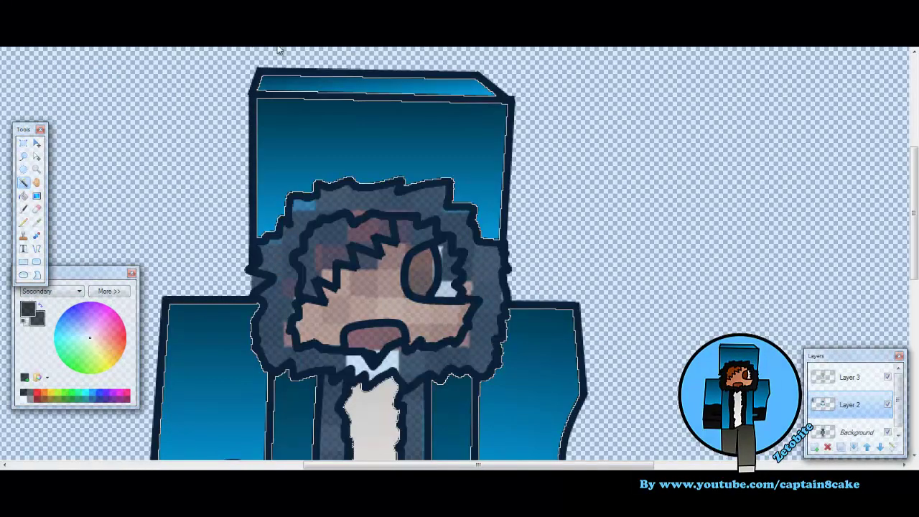
# - Select the fur trim around the face using Layer 3's outlines and fill it with near-black on Layer 2
pyautogui.click(291, 208)
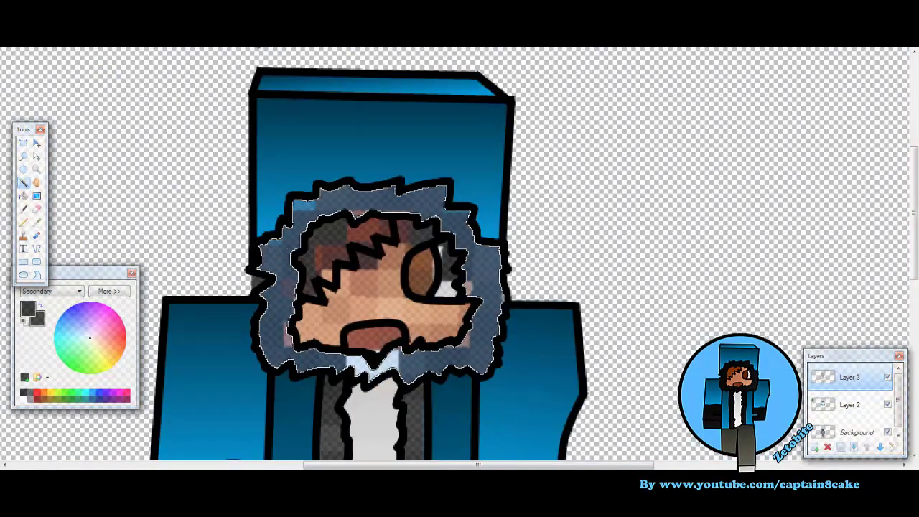
pyautogui.click(284, 252)
pyautogui.click(304, 224)
pyautogui.press('BackSpace')
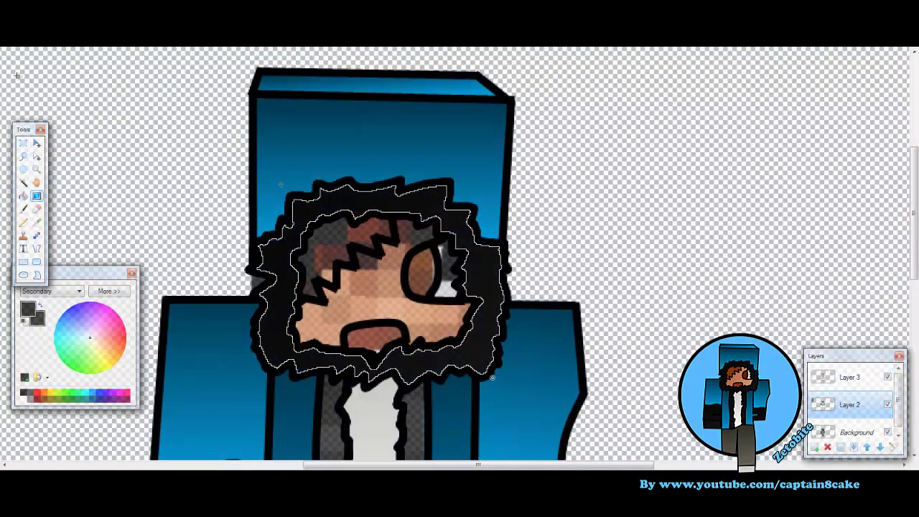
# - Select the lining strips on both sides of the shirt and fill them with near-black on Layer 2
pyautogui.press('s')
pyautogui.scroll(-3, 371, 234)
pyautogui.scroll(2, 372, 235)
pyautogui.scroll(-2, 371, 235)
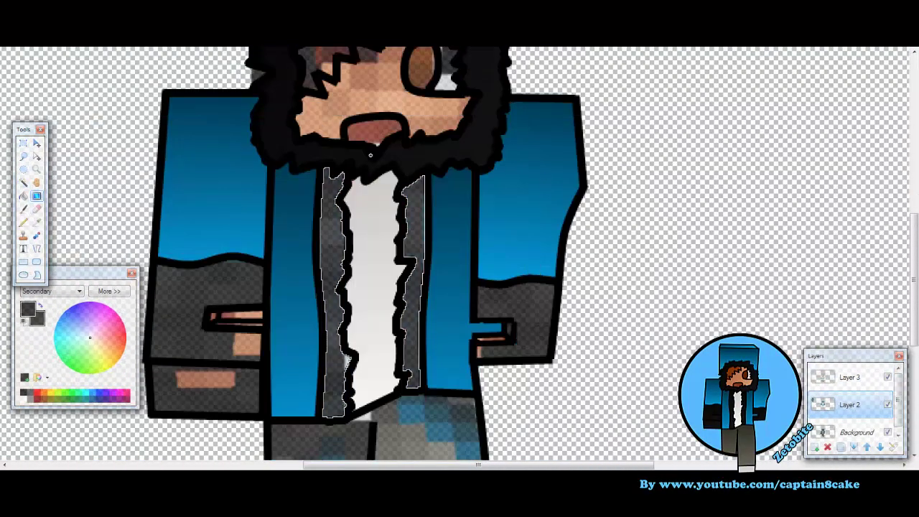
pyautogui.press('BackSpace')
# - Select the dark lower parts of both sleeves together and fill them with near-black
pyautogui.click(188, 337)
pyautogui.keyDown('ctrl'); pyautogui.click(185, 379); pyautogui.keyUp('ctrl')
pyautogui.keyDown('ctrl'); pyautogui.click(518, 309); pyautogui.keyUp('ctrl')
pyautogui.press('BackSpace')
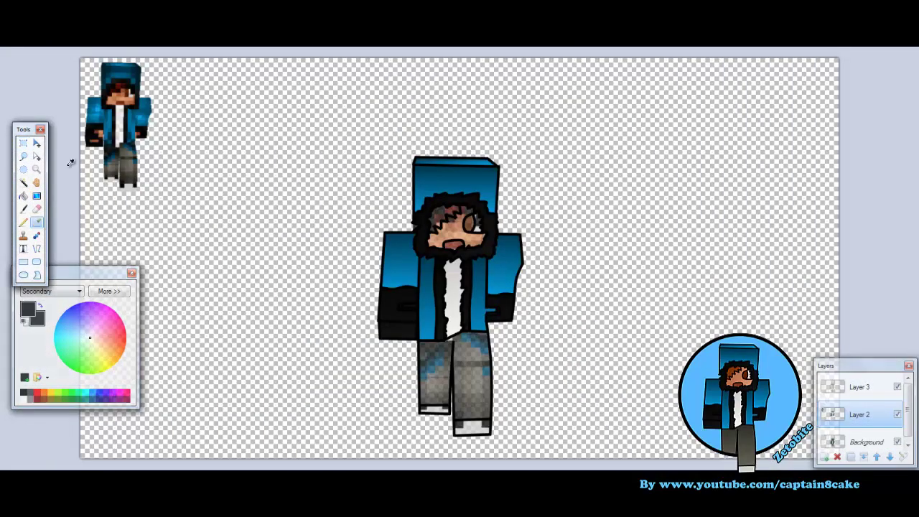
# - Fill the outlined hair area on Layer 2 with a dark red gradient
pyautogui.click(36, 318)
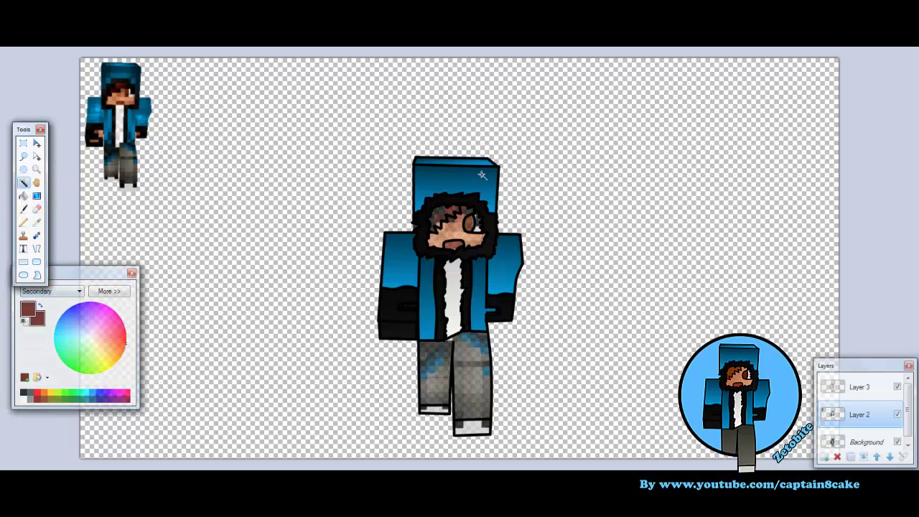
pyautogui.click(433, 207)
pyautogui.press('s')
pyautogui.hotkey('ctrl', 'd')
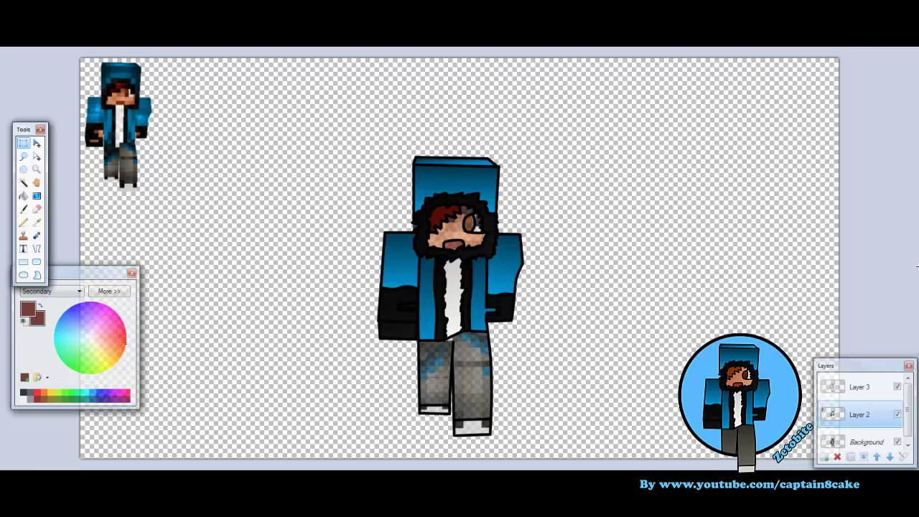
# - Change the primary colour to brown and recolour the selected hair with a brown-to-orange gradient
pyautogui.click(97, 353)
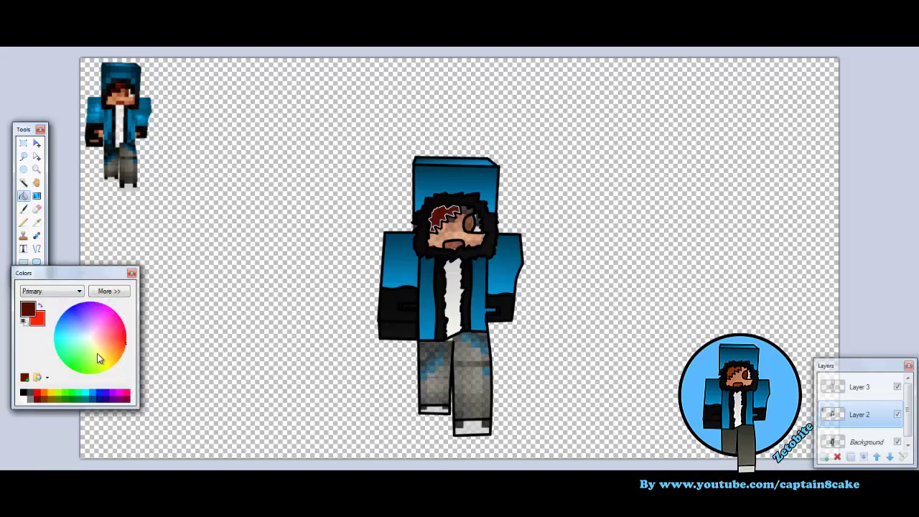
pyautogui.click(97, 354)
pyautogui.click(23, 143)
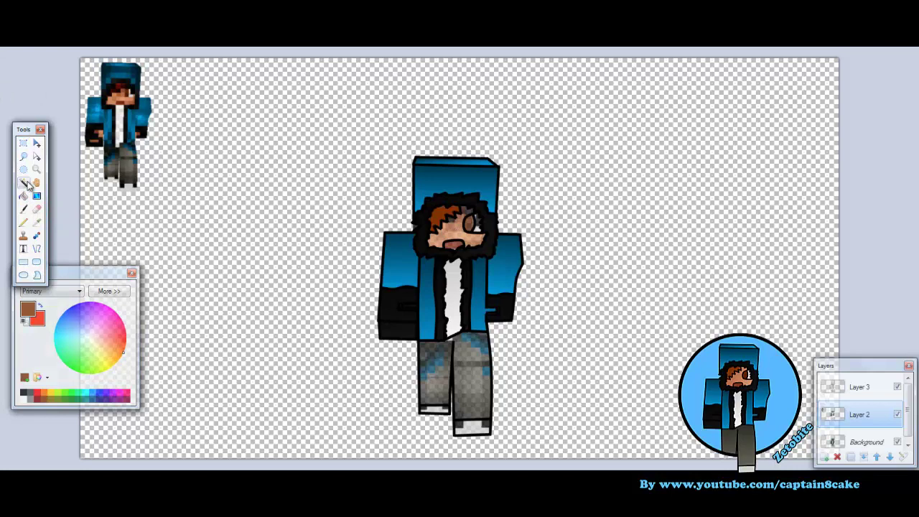
# - Sample greys from the small reference figure's trousers and fill both trouser legs with a grey gradient on Layer 2
pyautogui.click(37, 222)
pyautogui.click(126, 173)
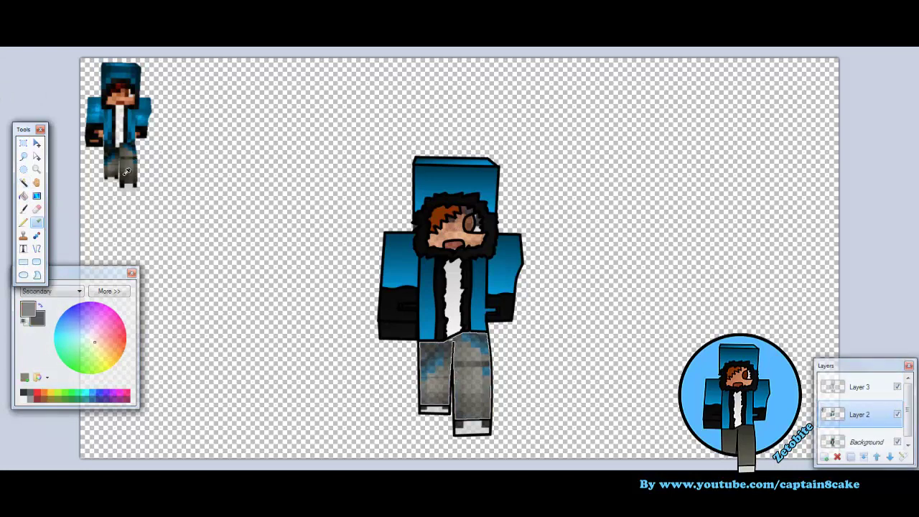
pyautogui.press('g')
pyautogui.moveTo(136, 187); pyautogui.dragTo(172, 247)
pyautogui.press('s')
# - Sample the light grey of the shoes and fill both shoe areas with it on Layer 2
pyautogui.press('k')
pyautogui.click(435, 406)
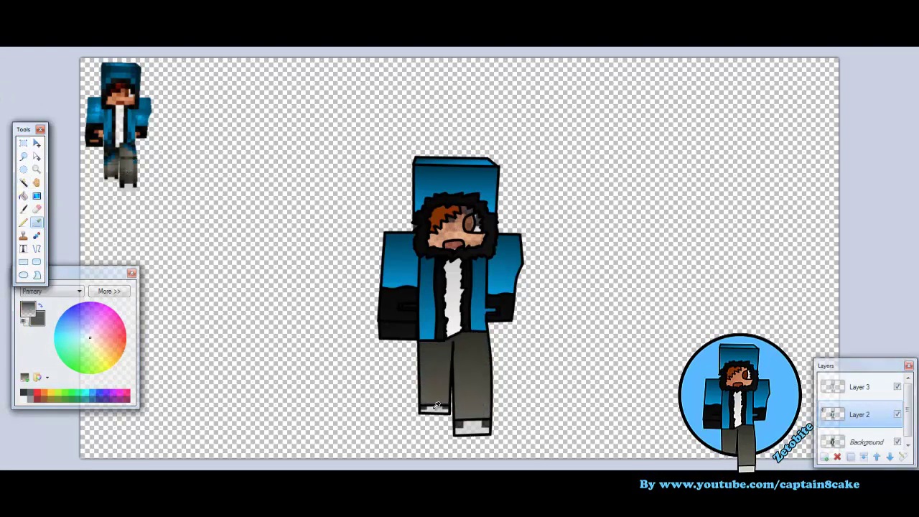
pyautogui.rightClick(132, 184)
pyautogui.click(24, 195)
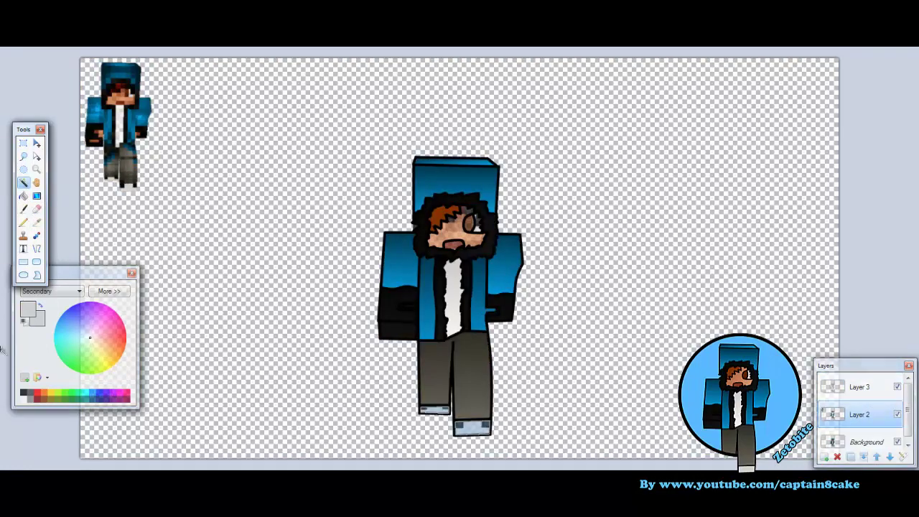
pyautogui.press('s')
# - Sample skin tones from the small reference figure and fill the face area with a skin-coloured gradient
pyautogui.rightClick(125, 85)
pyautogui.press('s')
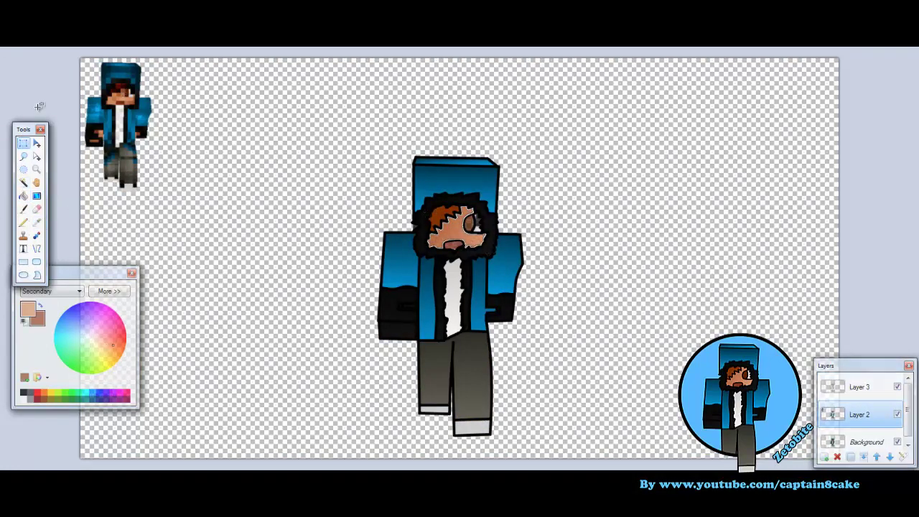
pyautogui.press('s')
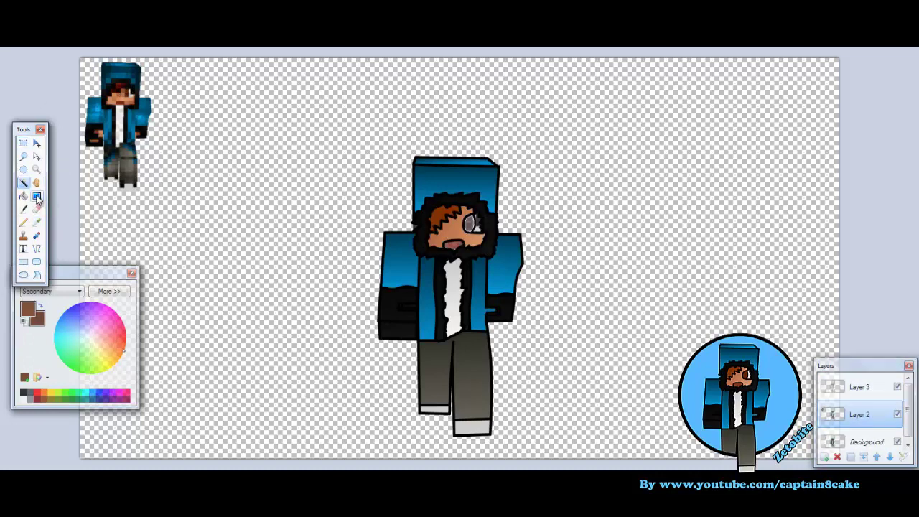
# - Fill the iris with a brown gradient and the white of the eye with light grey on Layer 2
pyautogui.press('s')
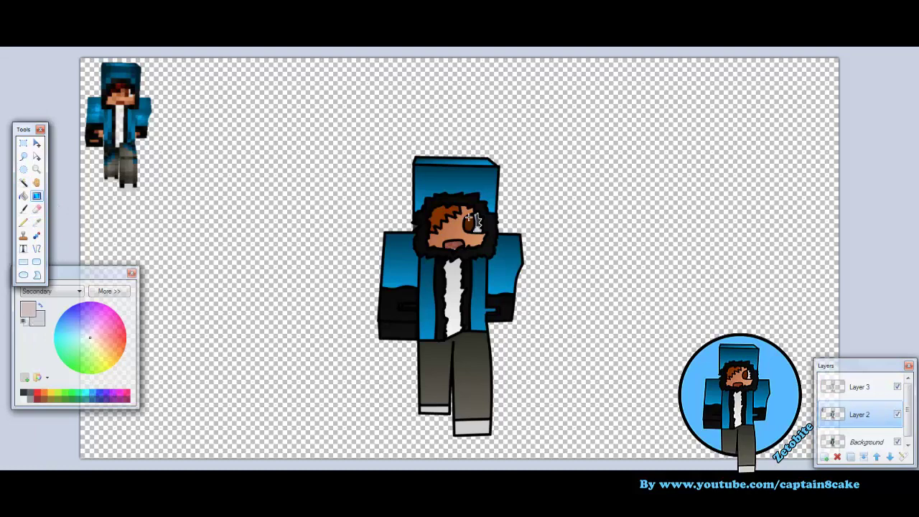
pyautogui.click(25, 144)
pyautogui.hotkey('ctrl', '-')
pyautogui.hotkey('ctrl', '+')
pyautogui.hotkey('ctrl', '-')
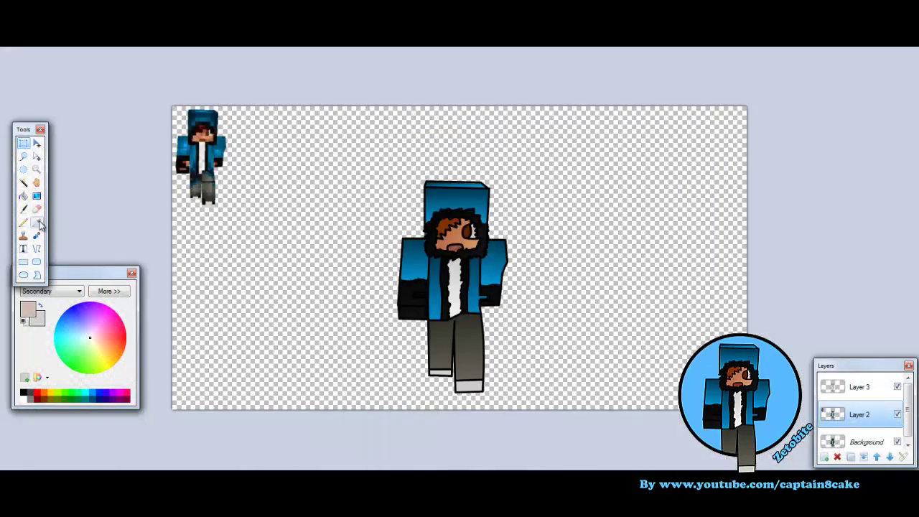
# - Sample reddish-brown tones from the small reference figure and use them as the gradient colours for the face details
pyautogui.rightClick(208, 134)
pyautogui.press('g')
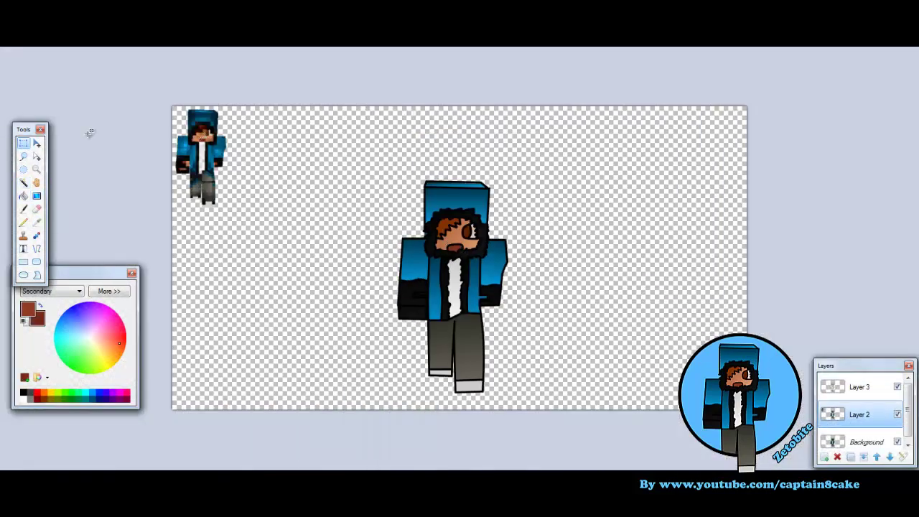
pyautogui.hotkey('ctrl', '+')
pyautogui.hotkey('ctrl', '-')
pyautogui.hotkey('ctrl', '-')
pyautogui.hotkey('ctrl', '+')
# - Remove the small reference figure, reduce the drawing to a single layer and move the figure slightly up on the canvas
pyautogui.hotkey('ctrl', 'z')
pyautogui.hotkey('ctrl', 'z')
pyautogui.hotkey('ctrl', 'z')
pyautogui.hotkey('ctrl', 'z')
pyautogui.moveTo(352, 161); pyautogui.dragTo(592, 440)
pyautogui.hotkey('ctrl', 'z')
pyautogui.hotkey('ctrl', 'z')
pyautogui.hotkey('ctrl', 'z')
# - Set the primary colour to black and try an ellipse outline around the whole figure
pyautogui.click(24, 274)
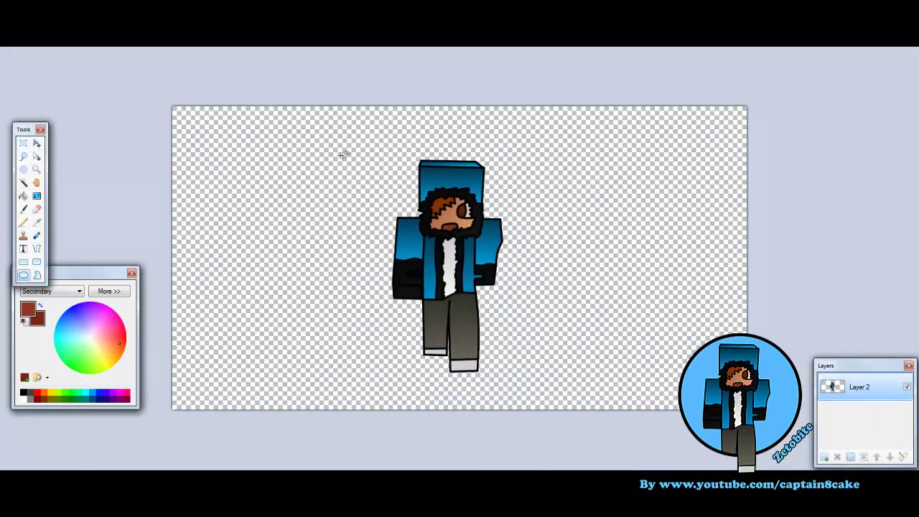
pyautogui.click(132, 40)
pyautogui.click(130, 135)
pyautogui.click(22, 392)
pyautogui.moveTo(330, 152); pyautogui.dragTo(564, 384)
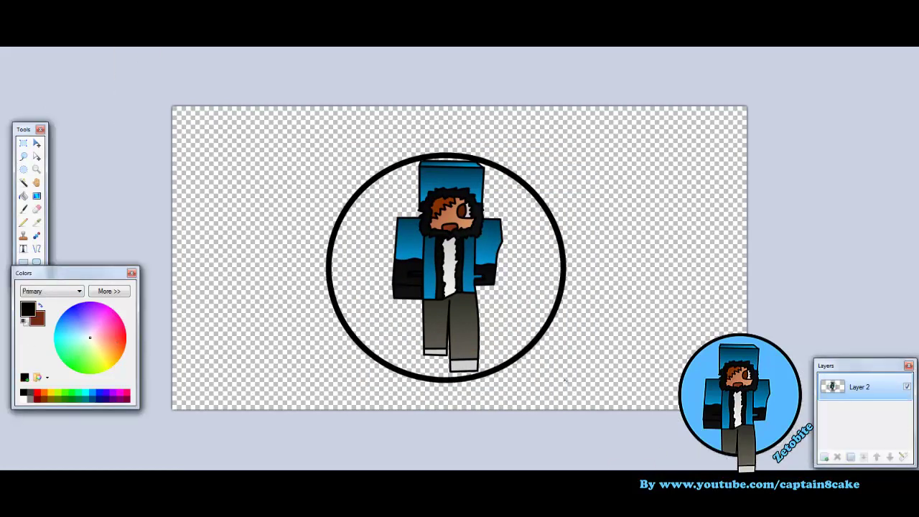
pyautogui.hotkey('ctrl', 'z')
# - Try a smaller black circle outline around the figure's head and torso on the figure's own layer
pyautogui.moveTo(368, 166); pyautogui.dragTo(541, 311)
pyautogui.moveTo(371, 164)
pyautogui.mouseDown()
pyautogui.moveTo(371, 140)
pyautogui.moveTo(362, 142)
pyautogui.mouseUp()
pyautogui.moveTo(541, 310); pyautogui.dragTo(539, 334)
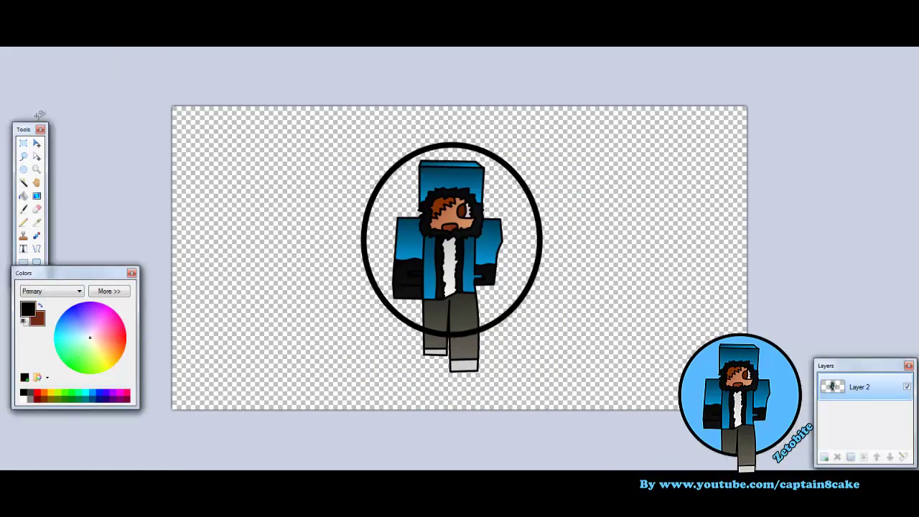
pyautogui.hotkey('ctrl', 'z')
# - Draw a black circle outline around the figure on a new layer and scale it down so it crosses the lower legs
pyautogui.hotkey('ctrl', 'shift', 'n')
pyautogui.moveTo(379, 148); pyautogui.dragTo(366, 164)
pyautogui.hotkey('ctrl', 'z')
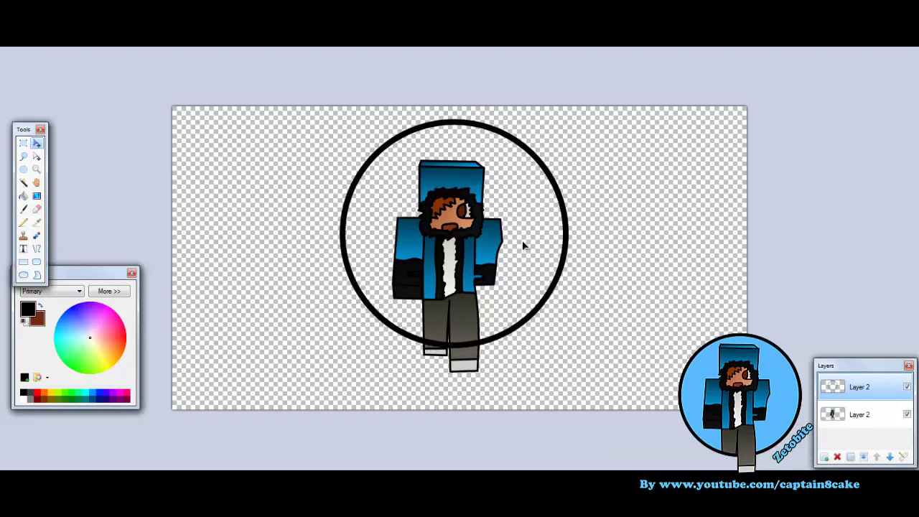
pyautogui.hotkey('ctrl', 'a')
pyautogui.moveTo(747, 106); pyautogui.dragTo(713, 131)
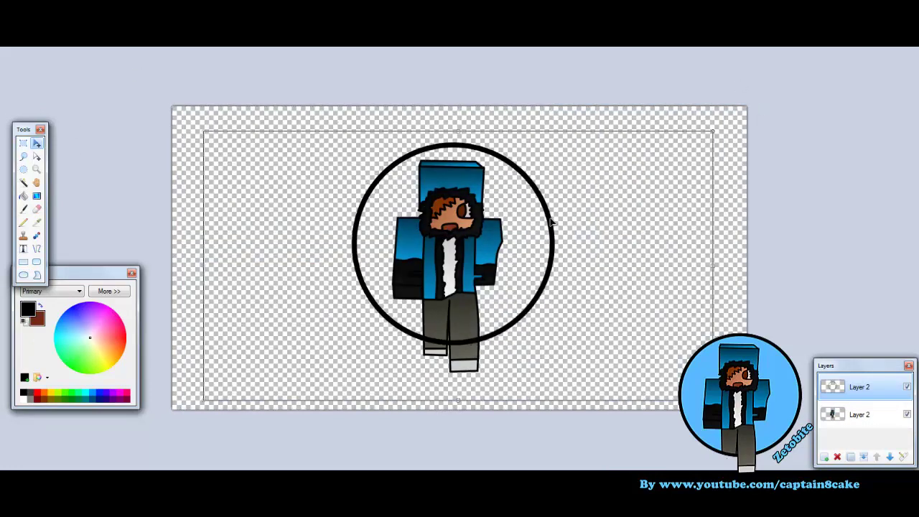
pyautogui.hotkey('ctrl', 'd')
# - Erase the circle line over the front leg and the part of the rear foot outside the circle
pyautogui.press('e')
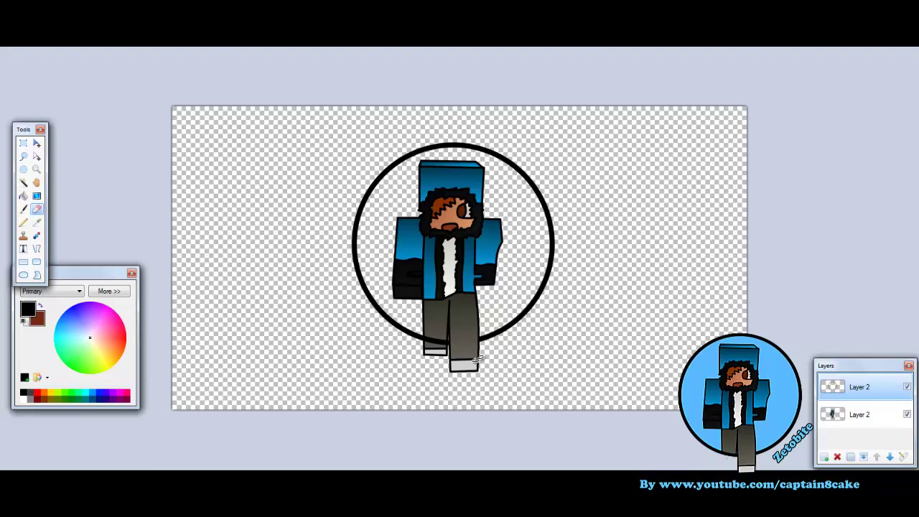
pyautogui.hotkey('alt', 'pagedown')
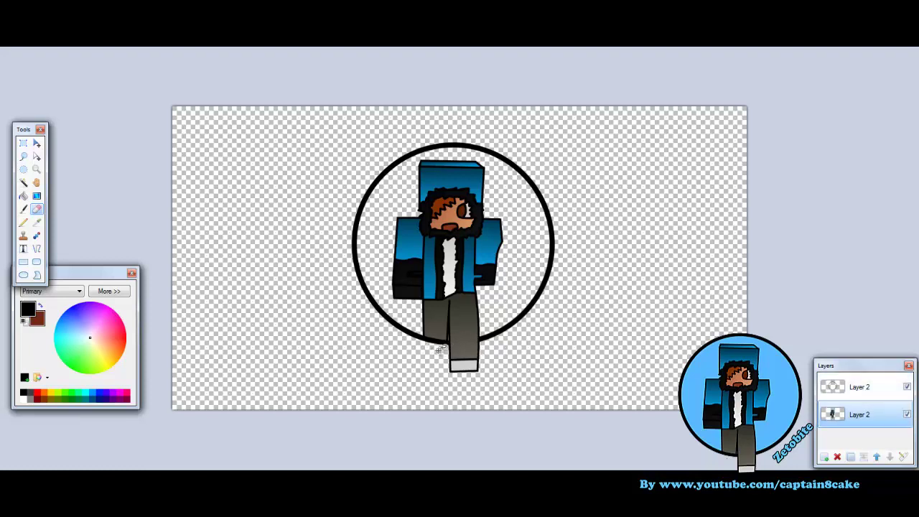
# - Set the primary colour to light blue and add a new layer beneath the figure and circle layers
pyautogui.click(24, 196)
pyautogui.hotkey('ctrl', 'shift', 'n')
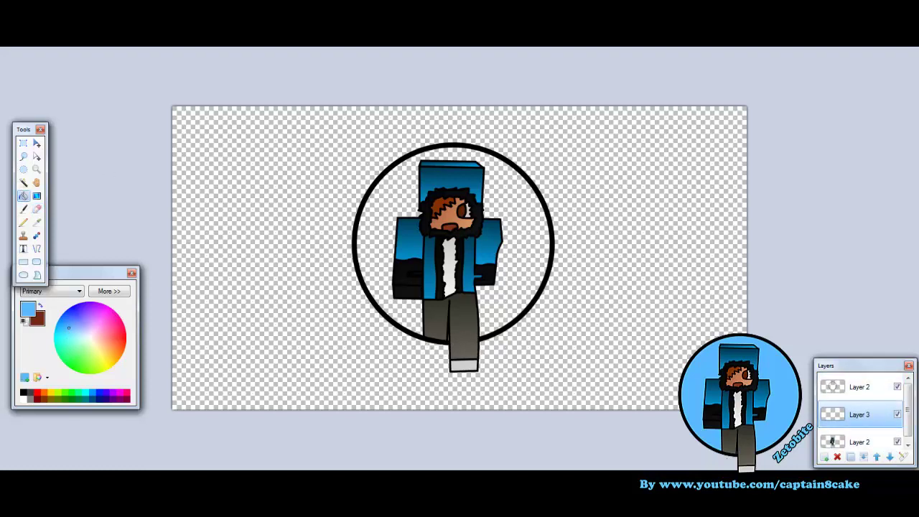
pyautogui.press('s')
pyautogui.hotkey('alt', 'pageup')
pyautogui.hotkey('alt', 'pageup')
pyautogui.click(522, 239)
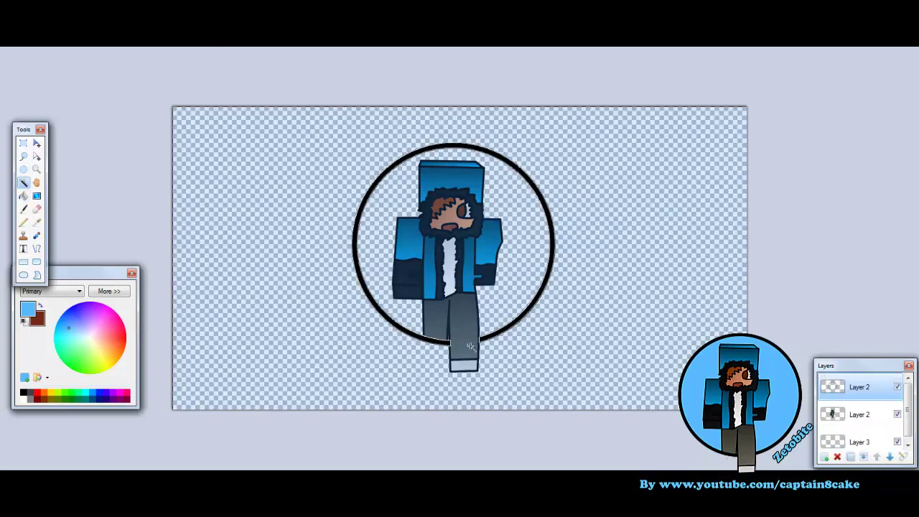
pyautogui.hotkey('ctrl', 'd')
# - Paint the inside of the circle light blue behind the figure on Layer 3
pyautogui.click(23, 209)
pyautogui.hotkey('alt', 'pagedown')
pyautogui.hotkey('alt', 'pagedown')
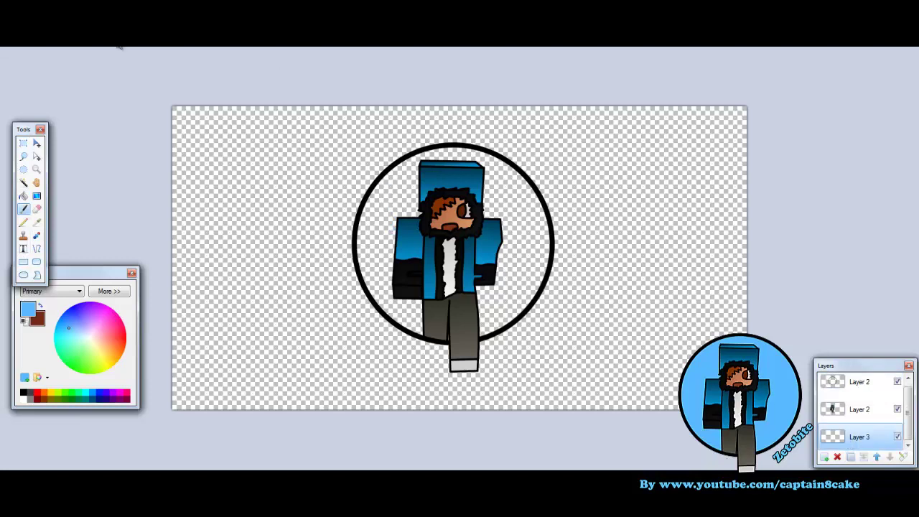
pyautogui.click(433, 250)
pyautogui.moveTo(433, 250)
pyautogui.mouseDown()
pyautogui.moveTo(449, 204)
pyautogui.moveTo(419, 232)
pyautogui.moveTo(461, 280)
pyautogui.moveTo(478, 267)
pyautogui.moveTo(473, 250)
pyautogui.moveTo(488, 257)
pyautogui.moveTo(491, 246)
pyautogui.moveTo(485, 219)
pyautogui.moveTo(467, 208)
pyautogui.moveTo(425, 216)
pyautogui.mouseUp()
pyautogui.hotkey('ctrl', '-')
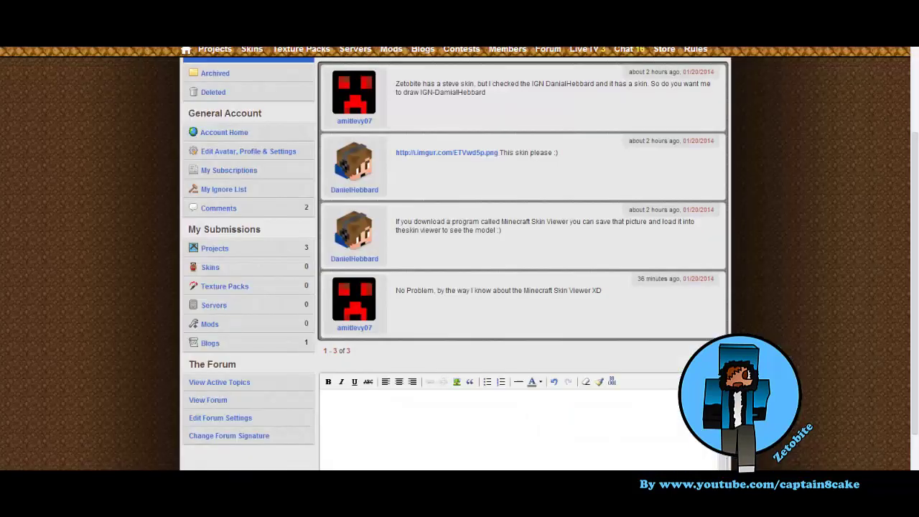
# - Check the requester's message in the browser, return to the drawing and add the light-blue text "Zetobite" on a new layer beside the feet
pyautogui.scroll(2, 583, 153)
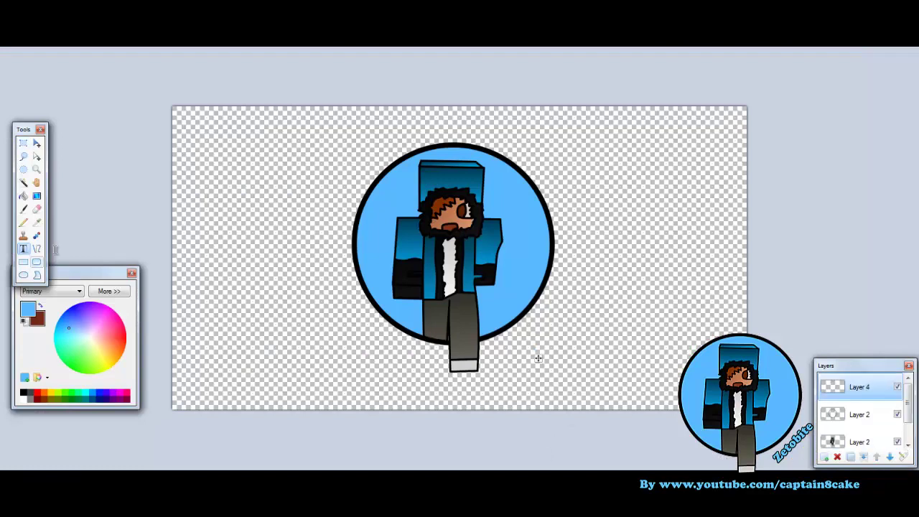
pyautogui.write('Zetobite')
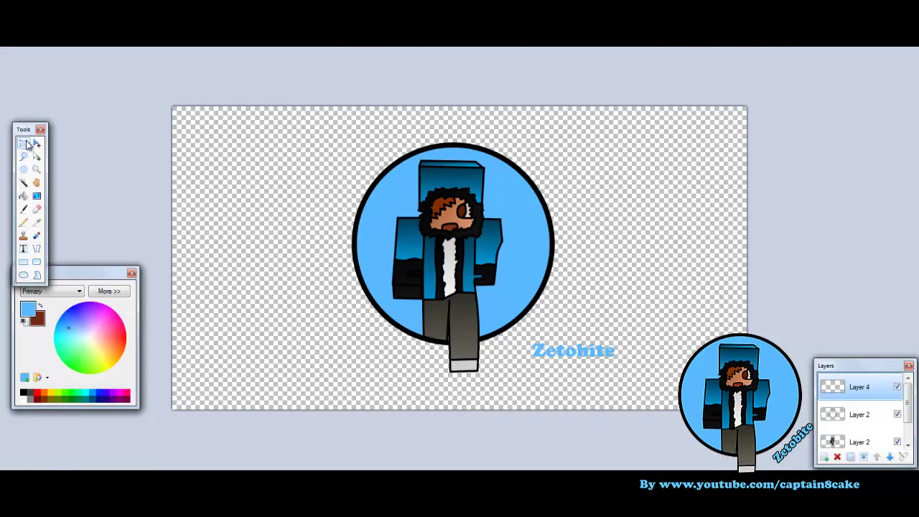
# - Apply the Drop Shadow object effect to the "Zetobite" text and rotate it diagonally along the circle's lower-right edge
pyautogui.hotkey('alt', 'c')
pyautogui.moveTo(205, 201)
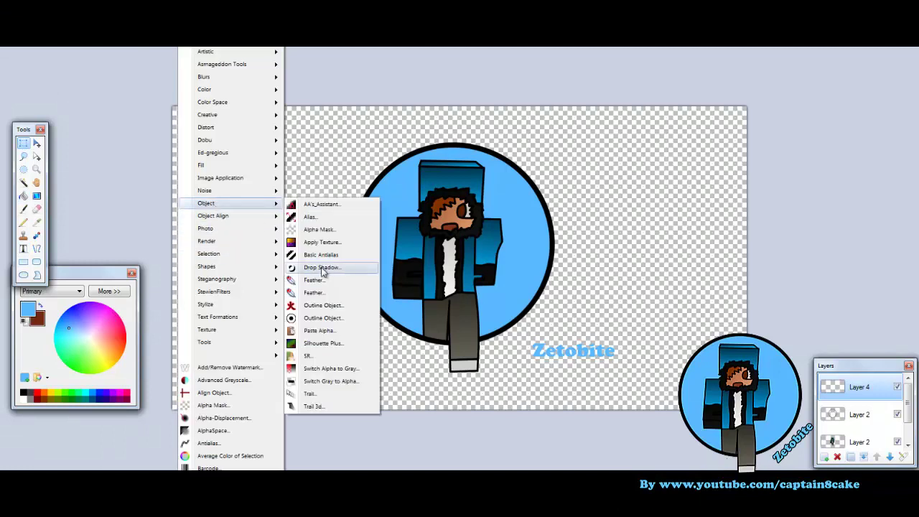
pyautogui.click(322, 266)
pyautogui.click(465, 366)
pyautogui.moveTo(632, 338); pyautogui.dragTo(575, 380)
pyautogui.press('t')
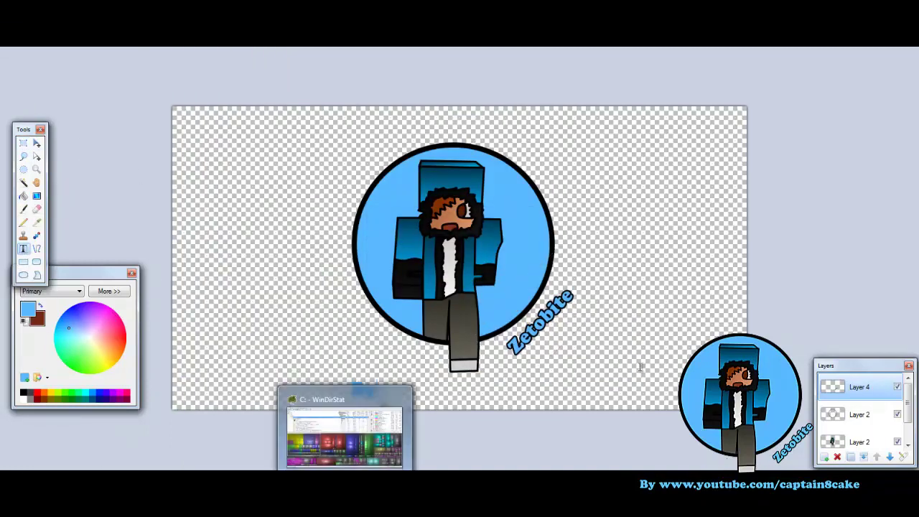
pyautogui.hotkey('ctrl', 'shift', 'v')
pyautogui.click(535, 242)
pyautogui.click(362, 393)
pyautogui.write('By ami')
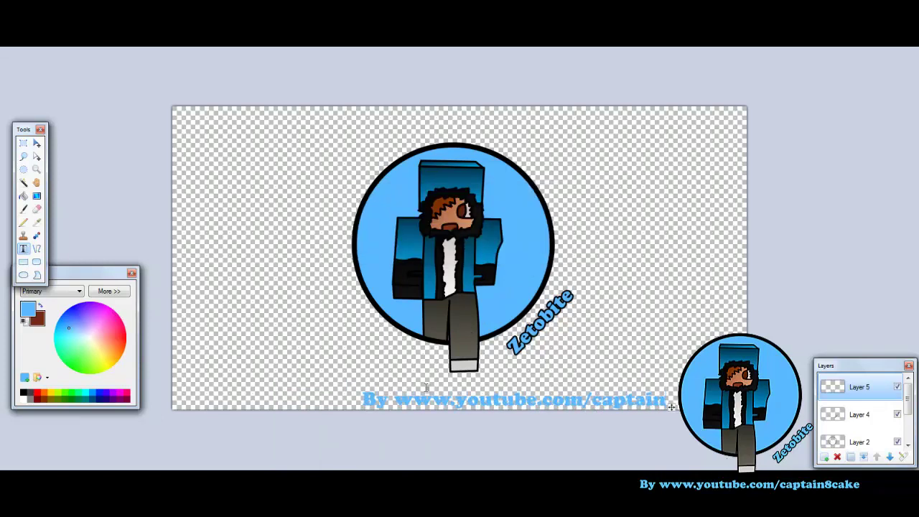
pyautogui.hotkey('ctrl', '-')
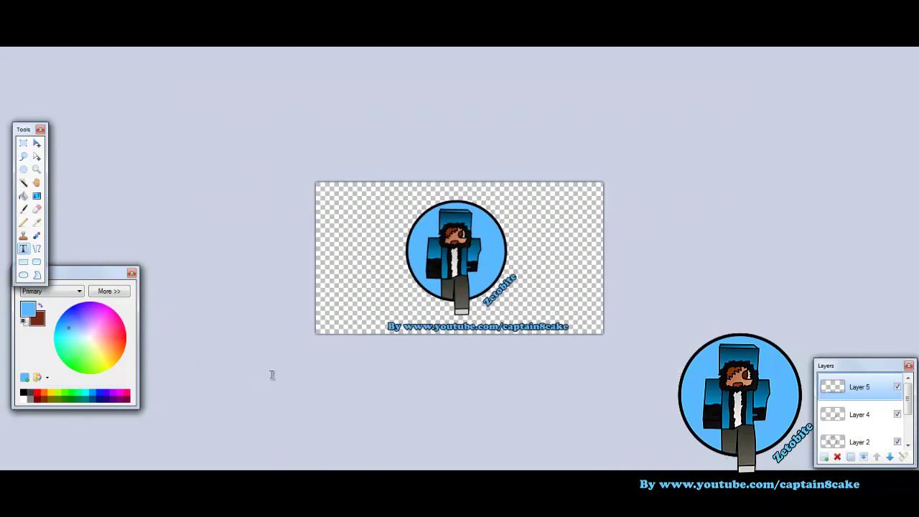
pyautogui.press('s')
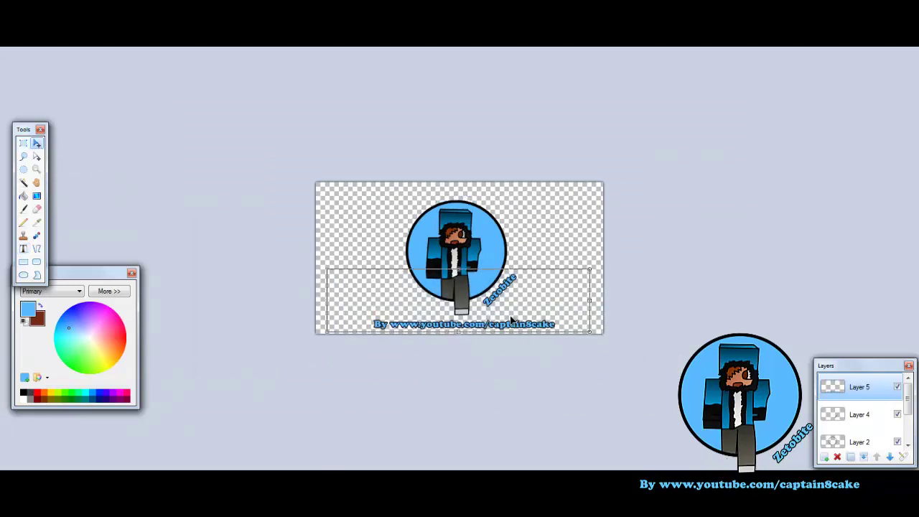